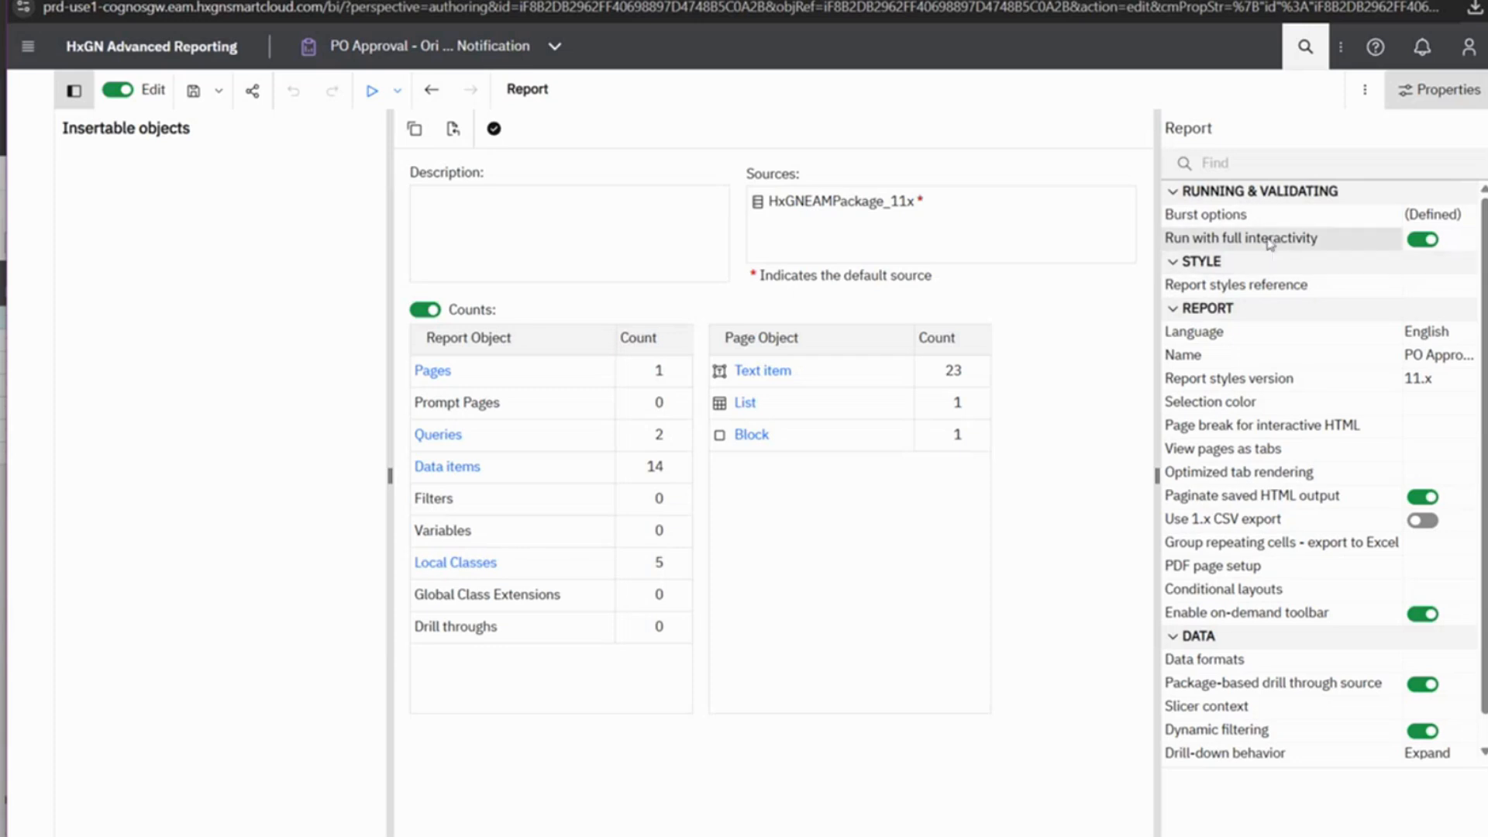
Step: Review the report's burst options and its master detail relationships, and accept both dialogs
left_click(1432, 216)
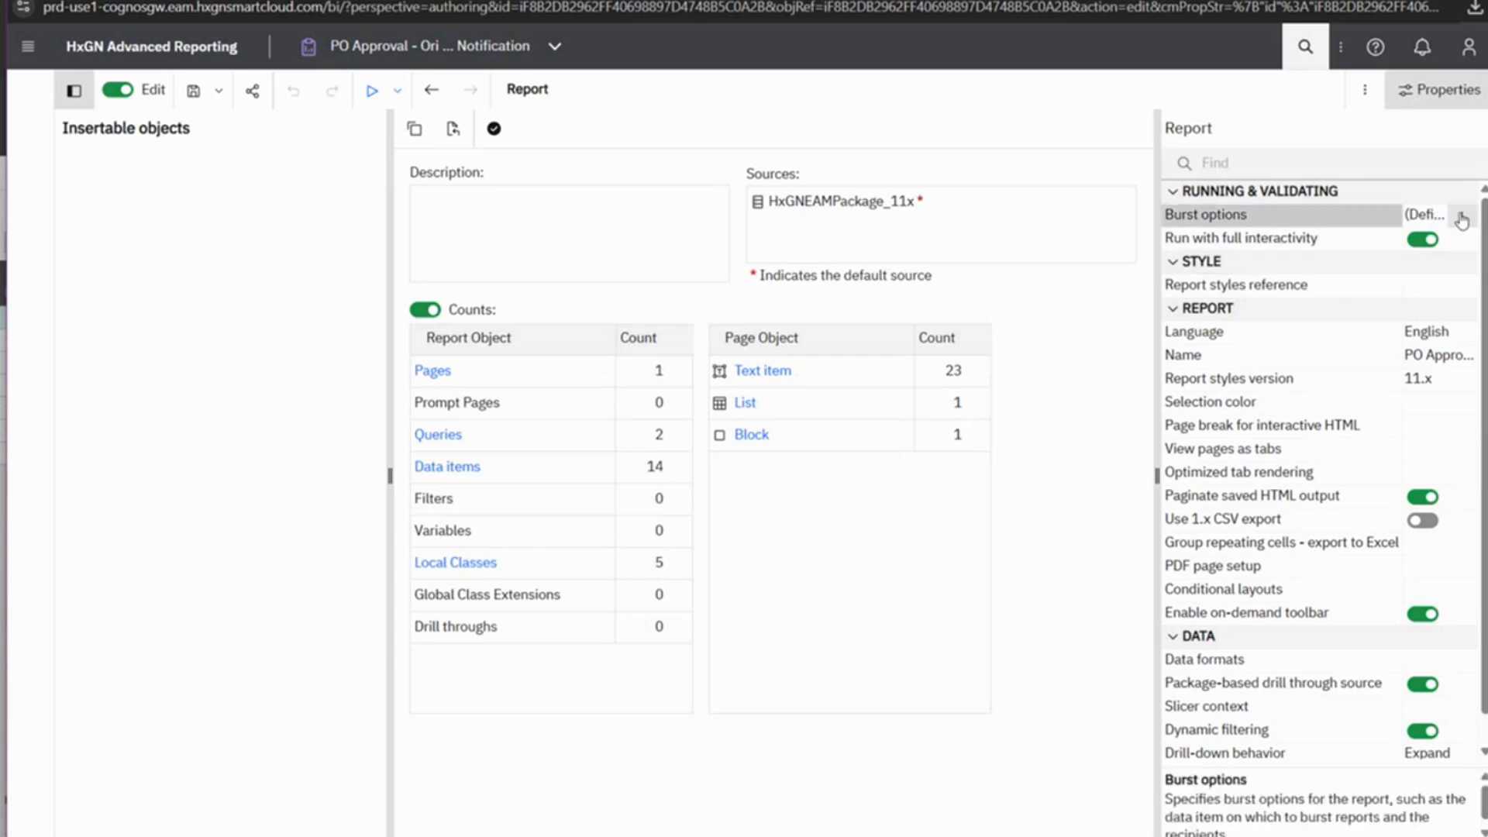
left_click(1462, 217)
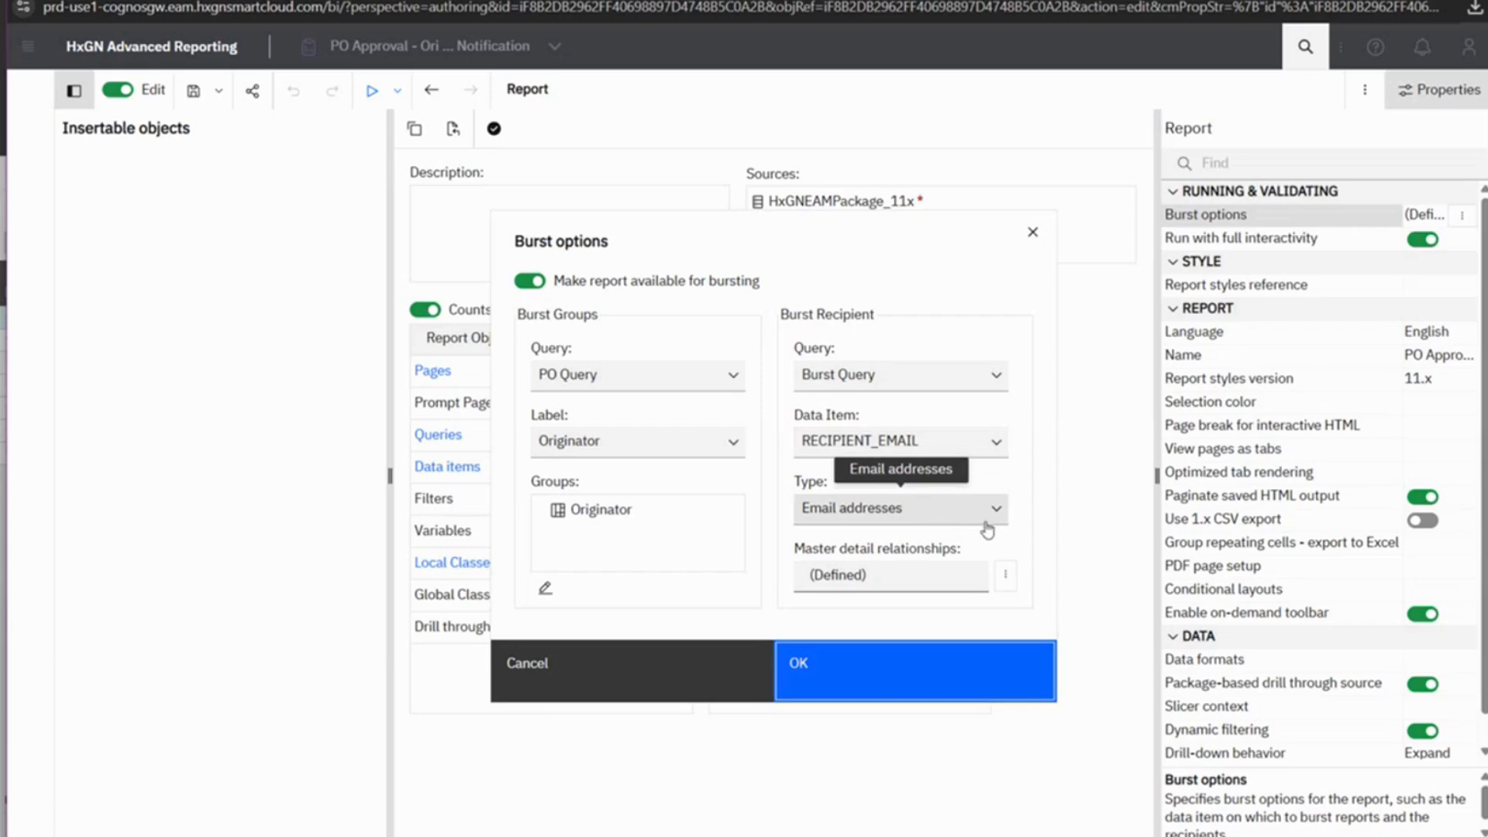
left_click(1003, 574)
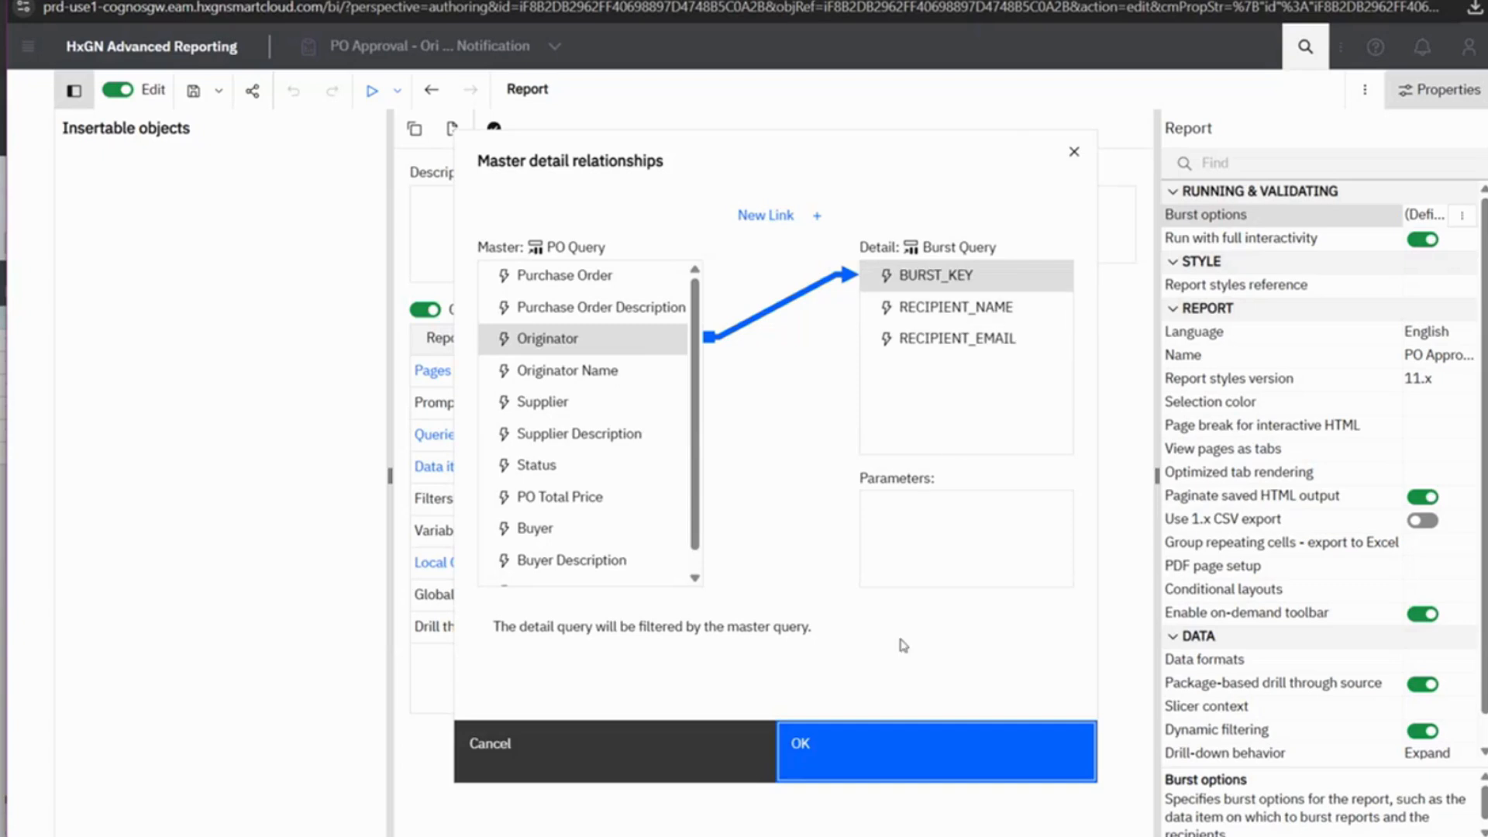
left_click(873, 746)
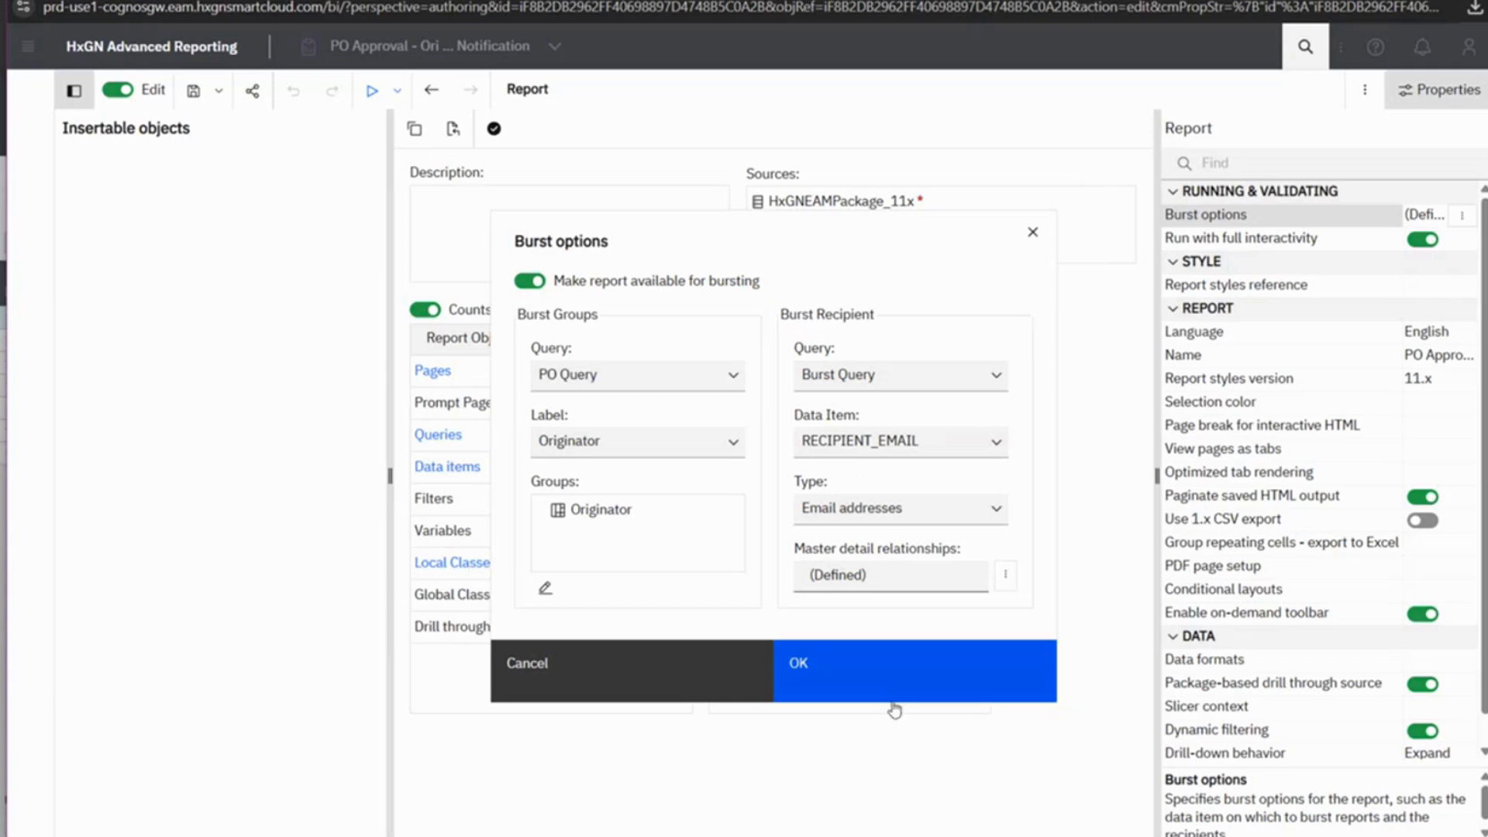
left_click(882, 687)
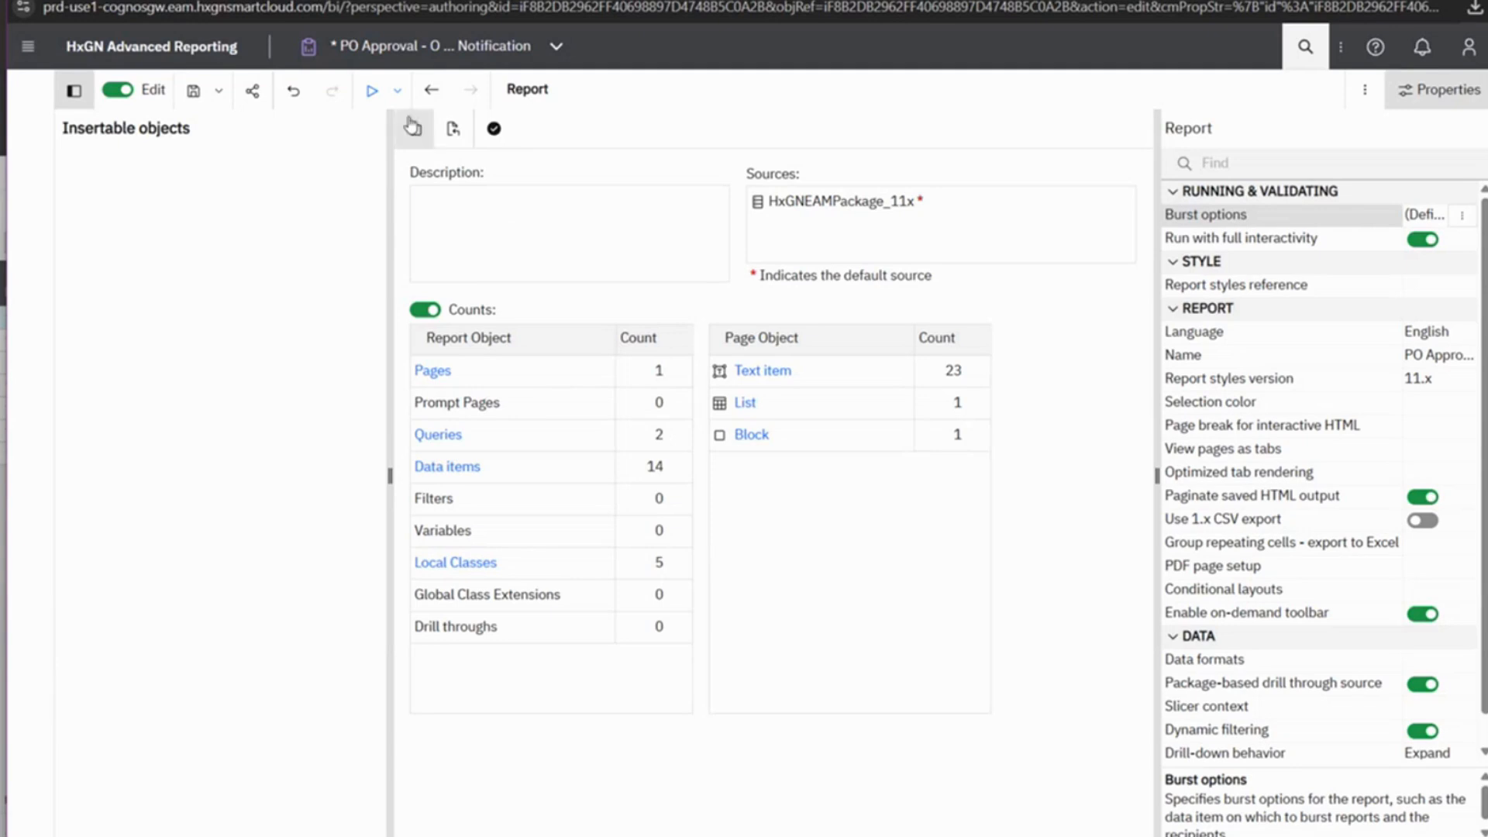
Step: Run the report in Excel format and open the downloaded workbook
left_click(399, 93)
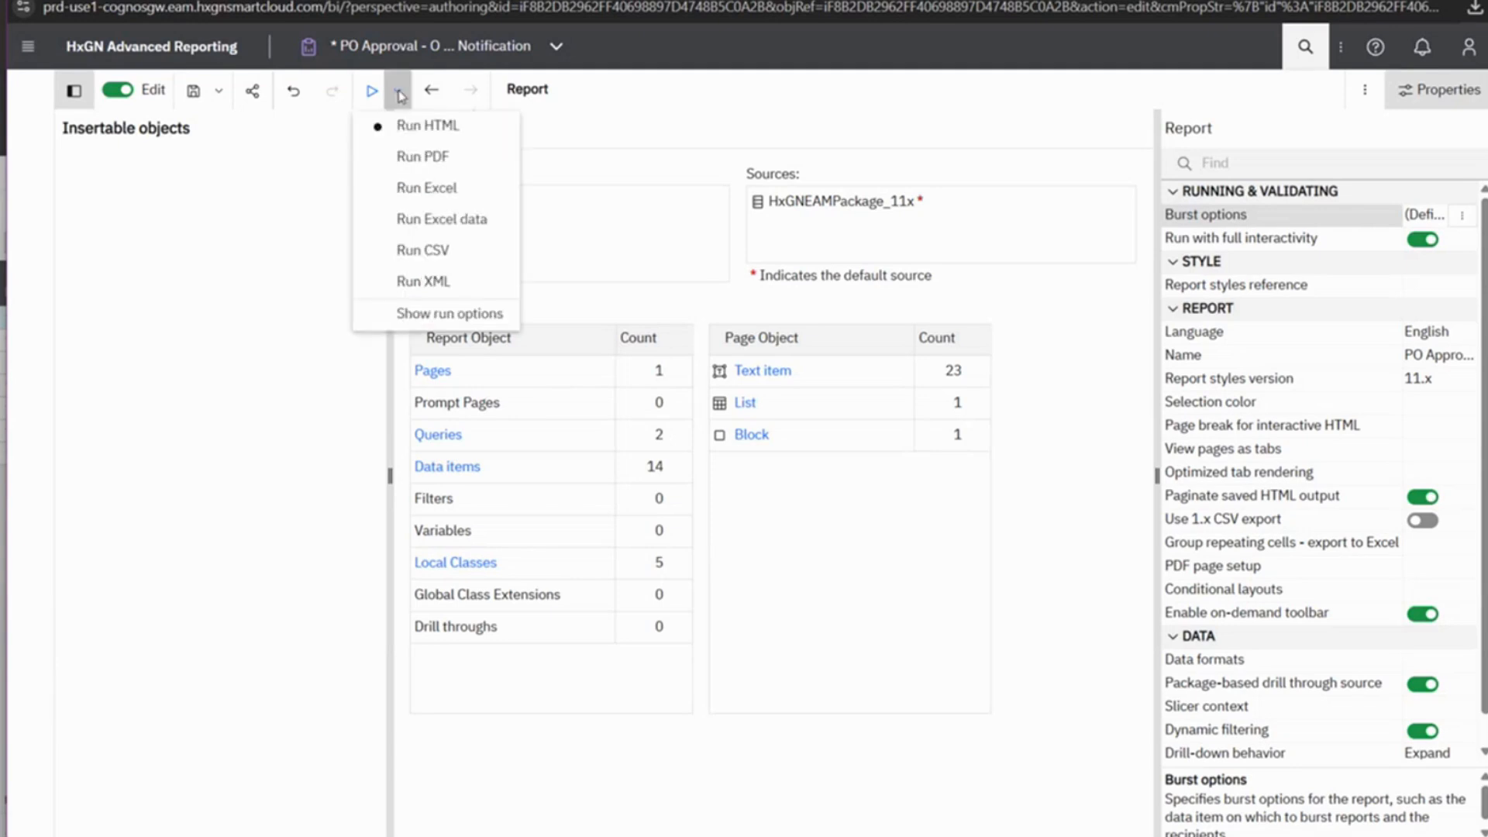
left_click(458, 189)
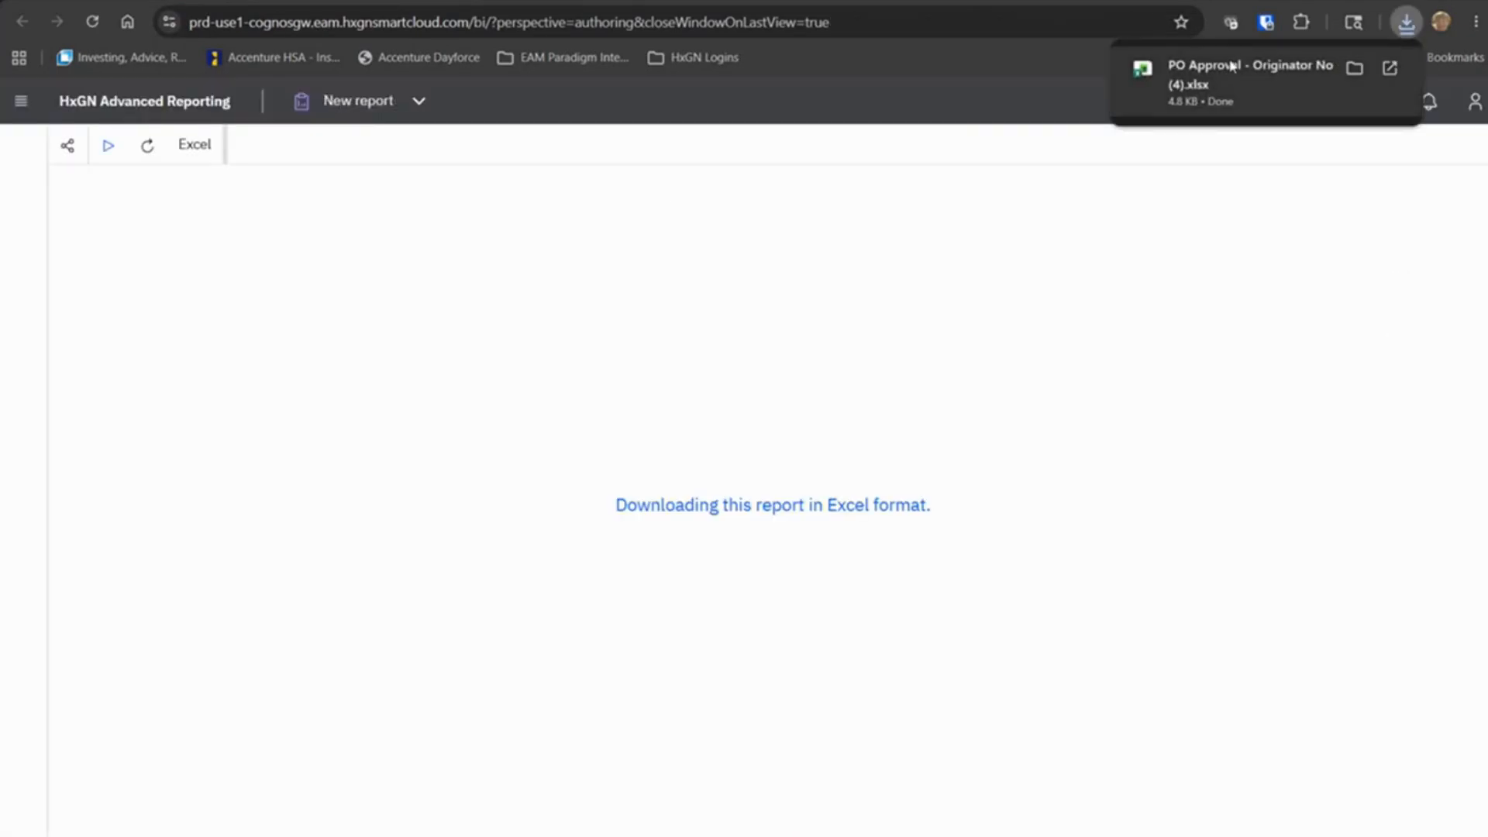
left_click(1234, 64)
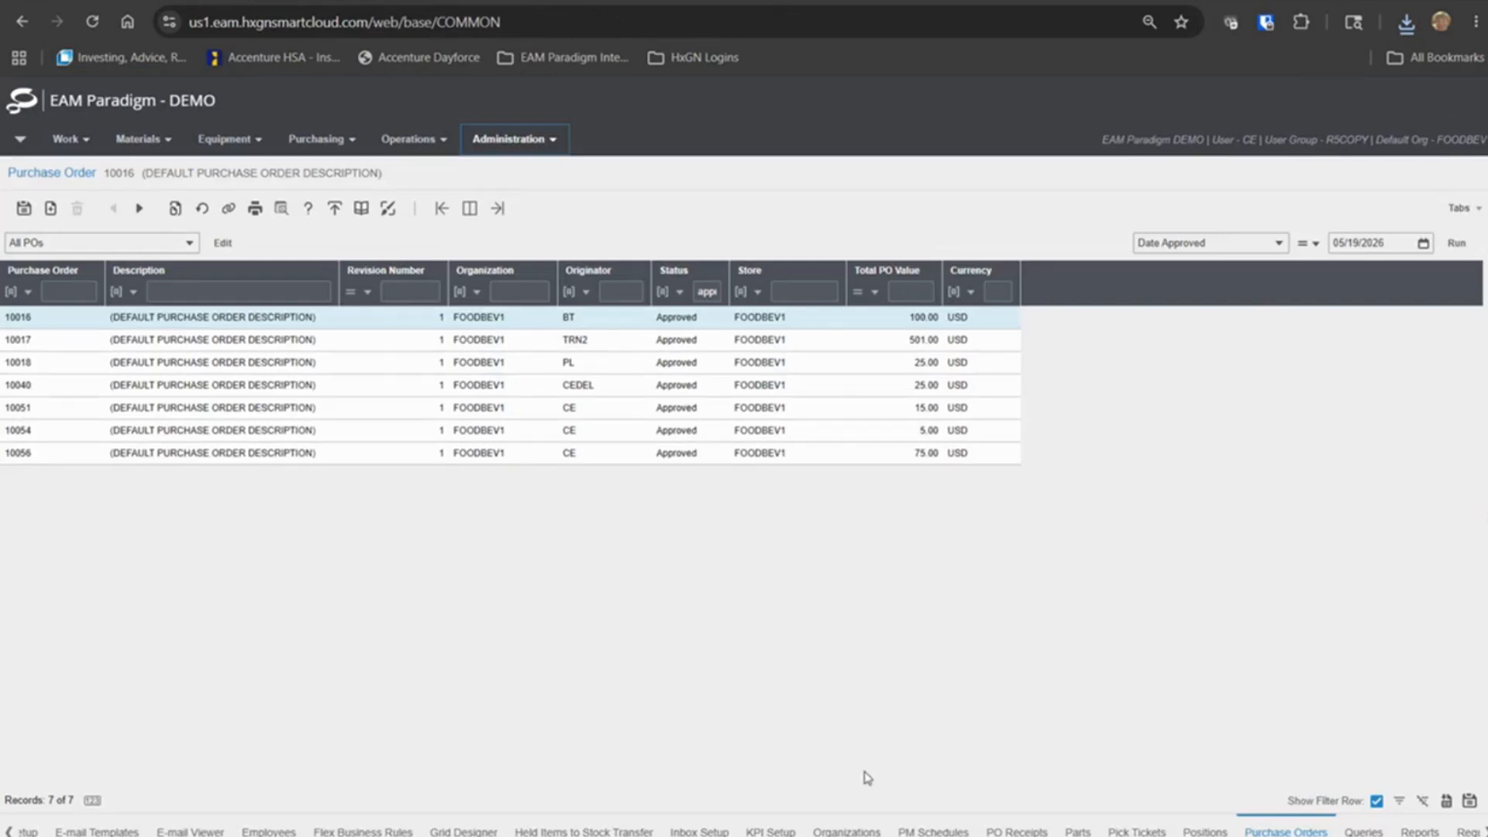
Step: Return to HxGN Advanced Reporting and open the properties of the PO Approval - Originator Notification report in Team content
mouse_move(754, 836)
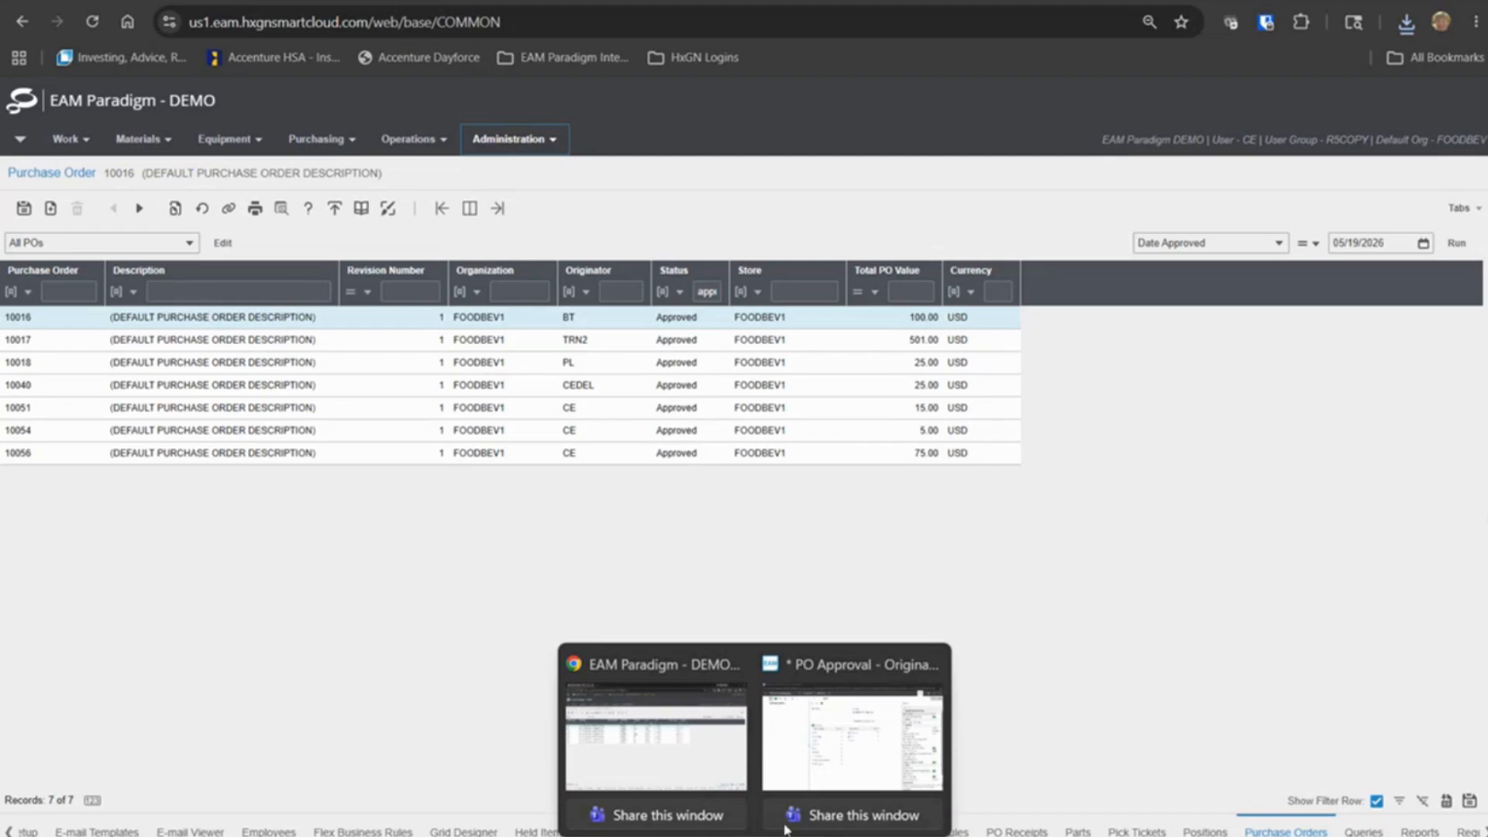
left_click(841, 708)
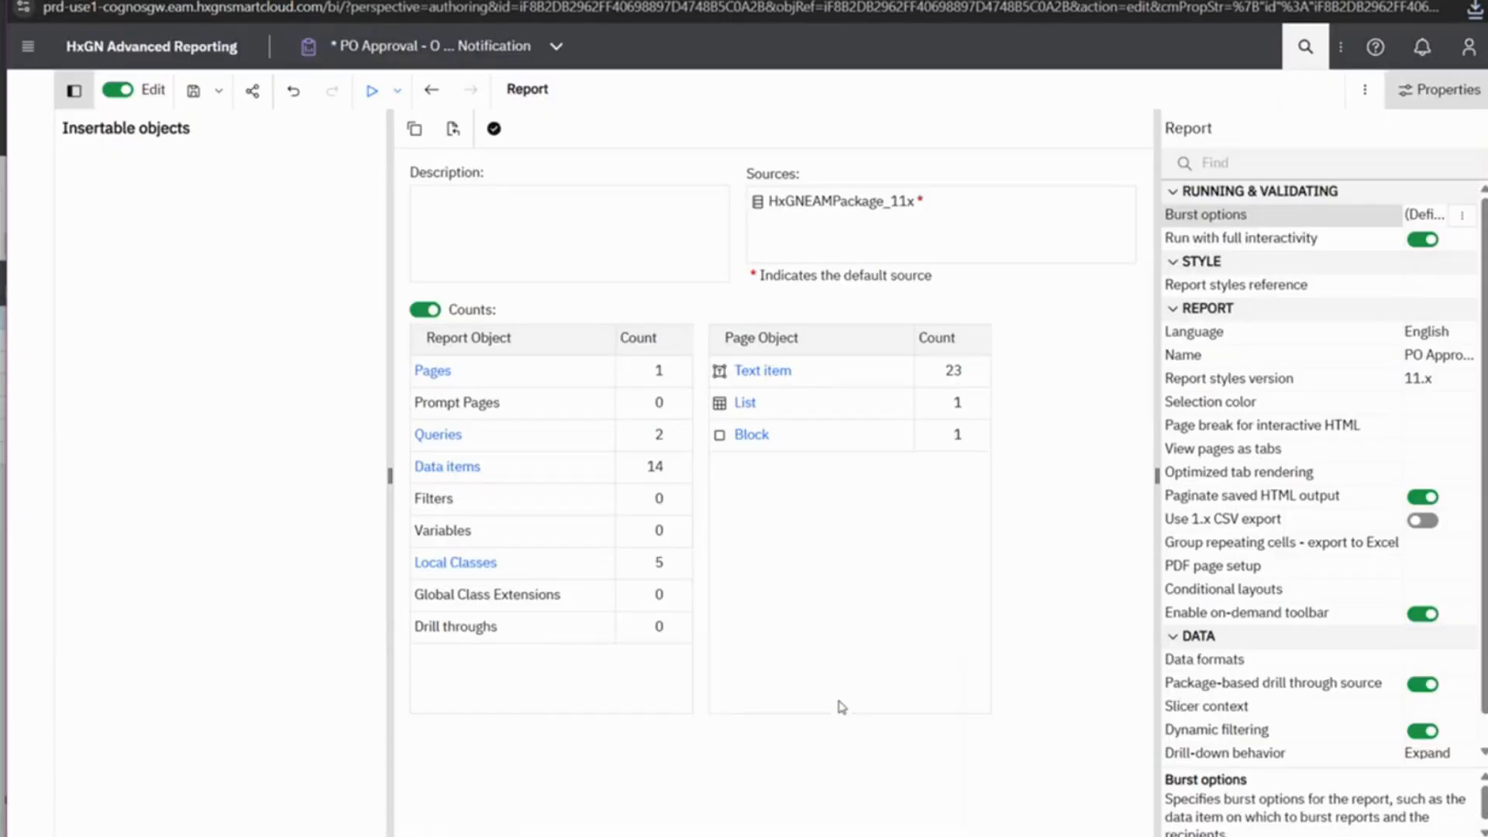
left_click(28, 46)
left_click(54, 180)
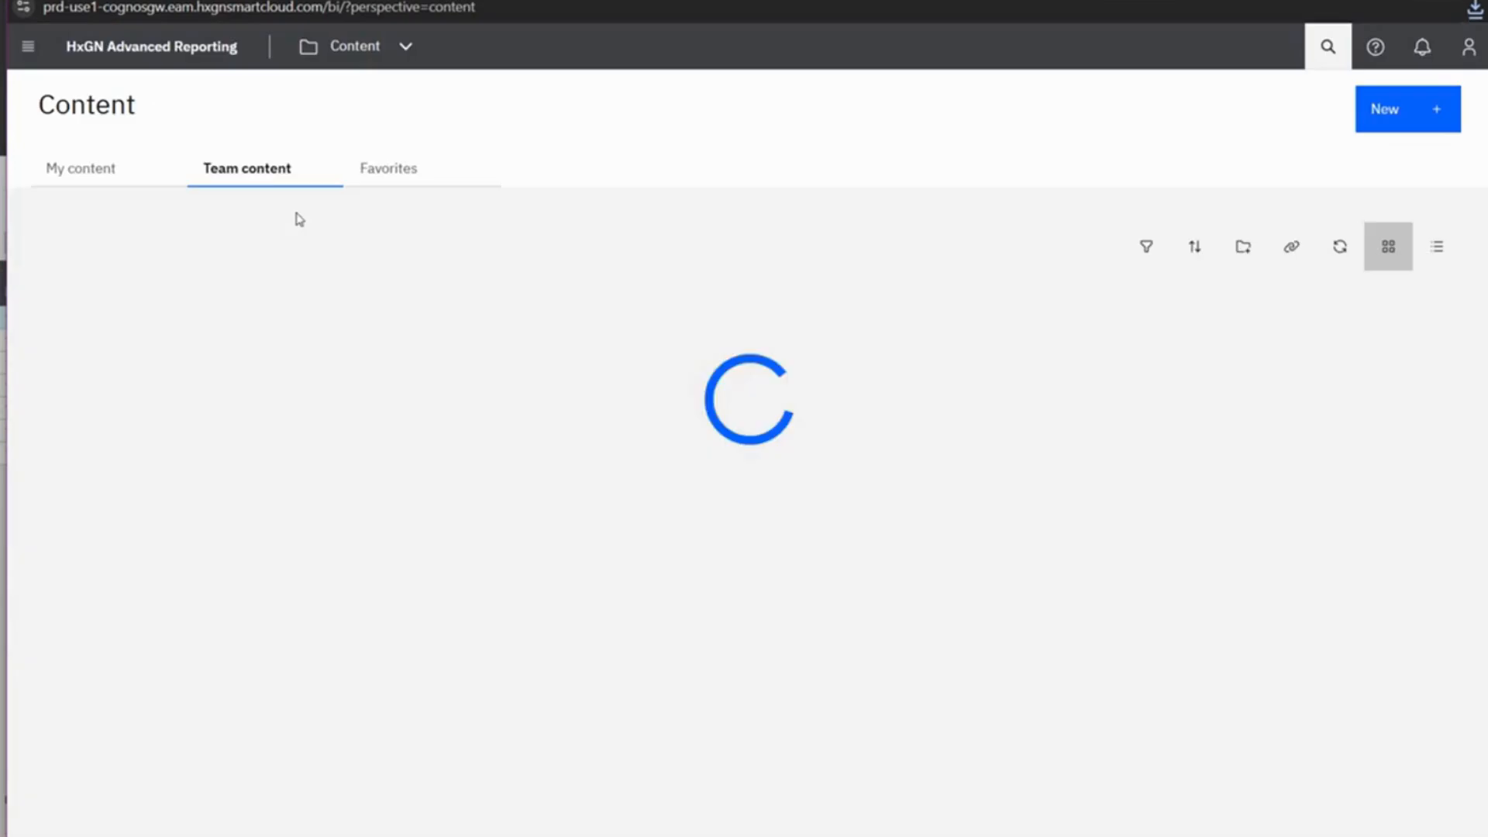
left_click(878, 335)
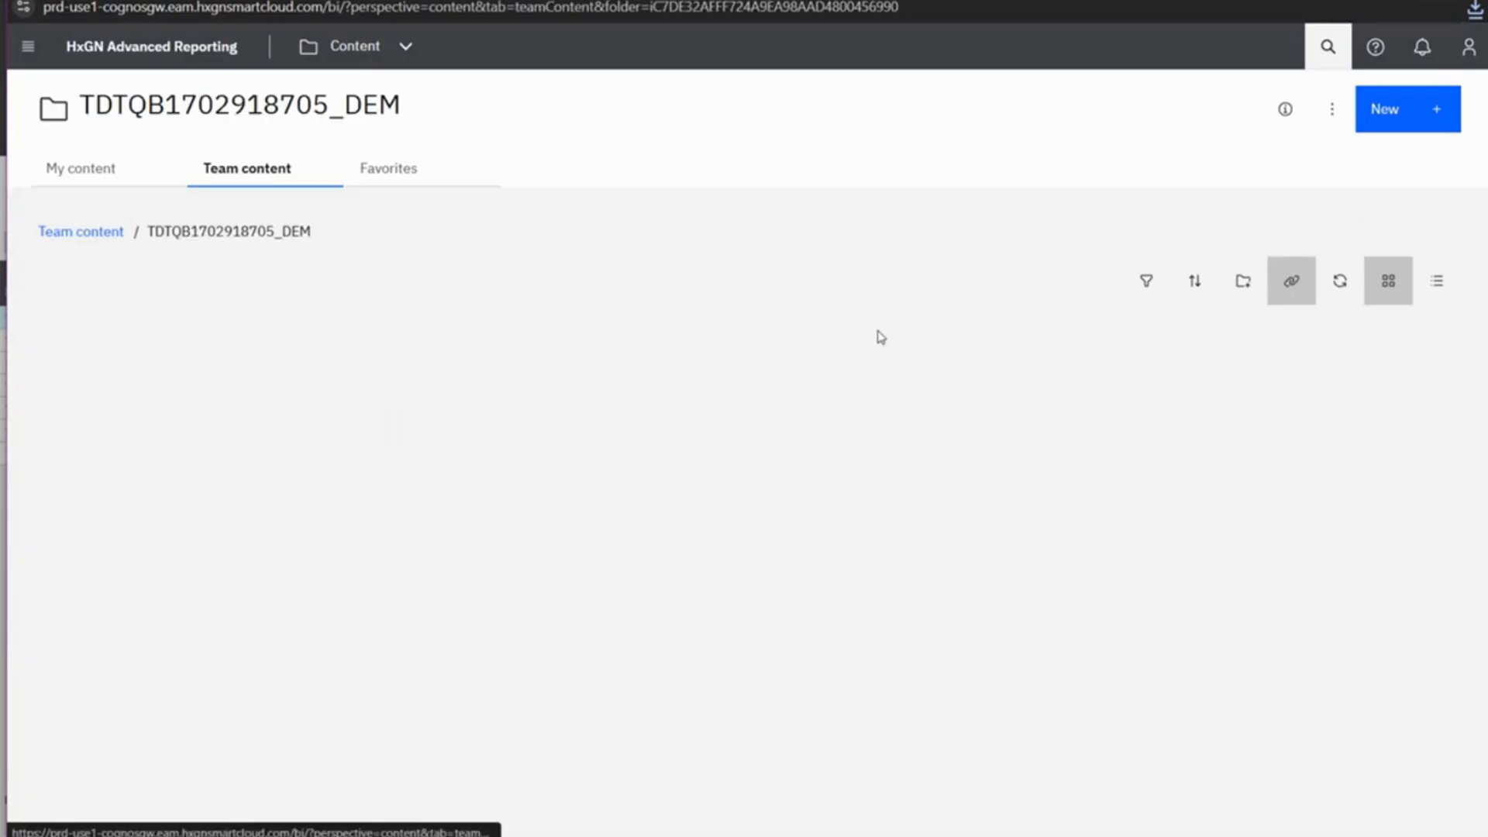
left_click(694, 369)
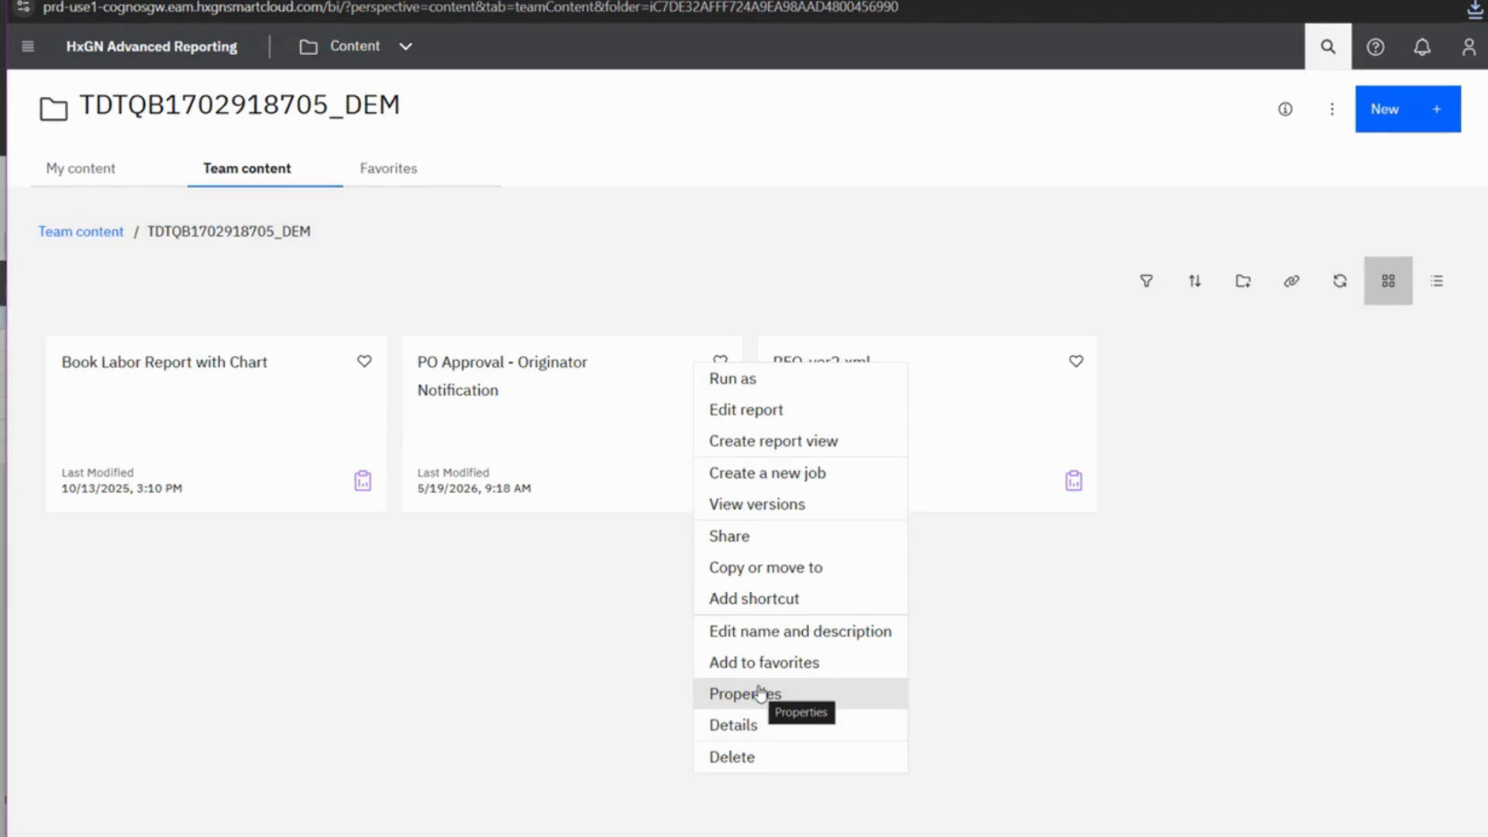
left_click(760, 693)
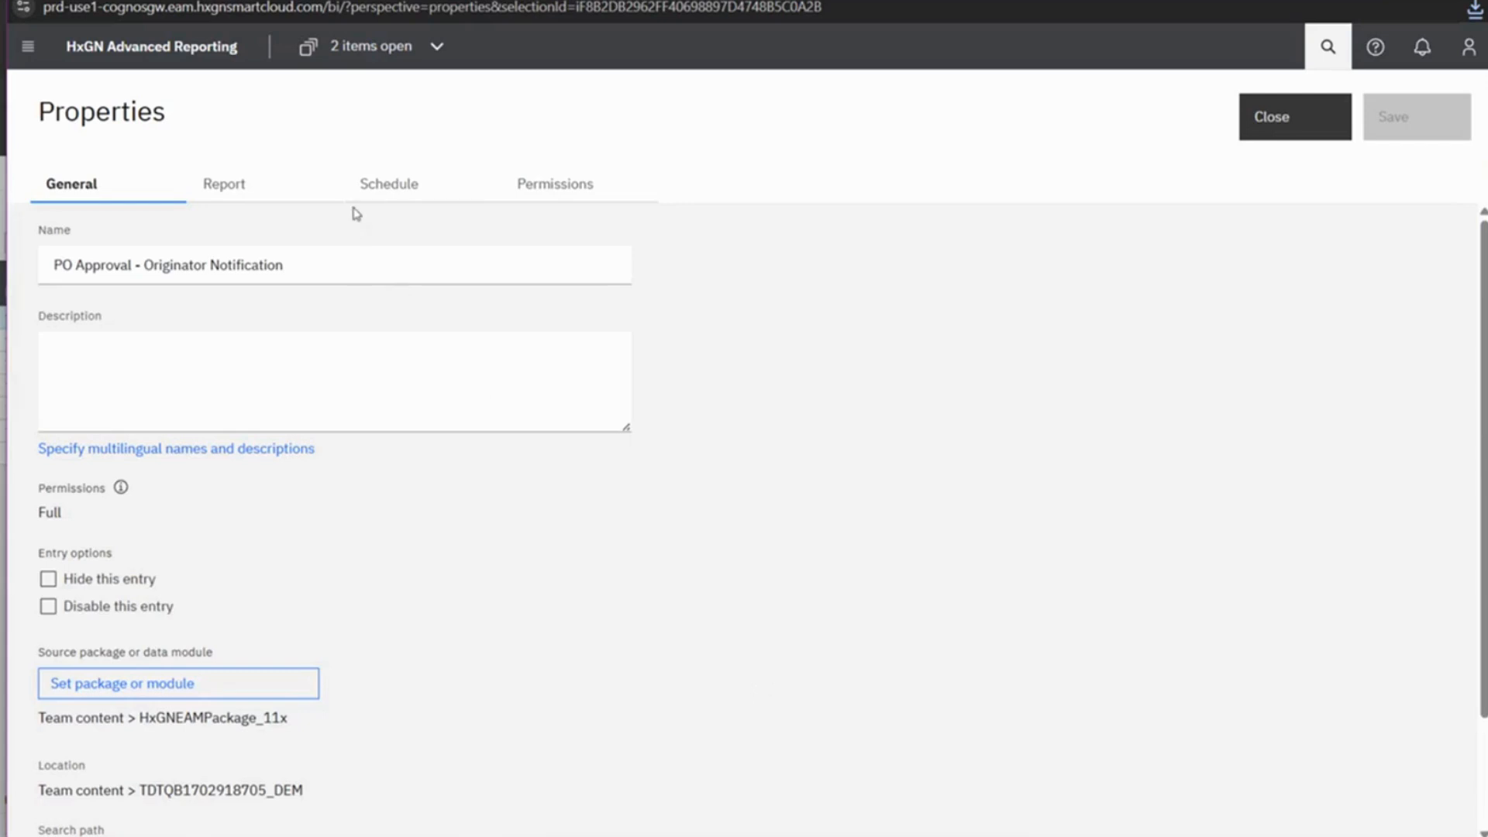
Step: Open the report's schedule for editing and review its frequency and period settings
left_click(393, 203)
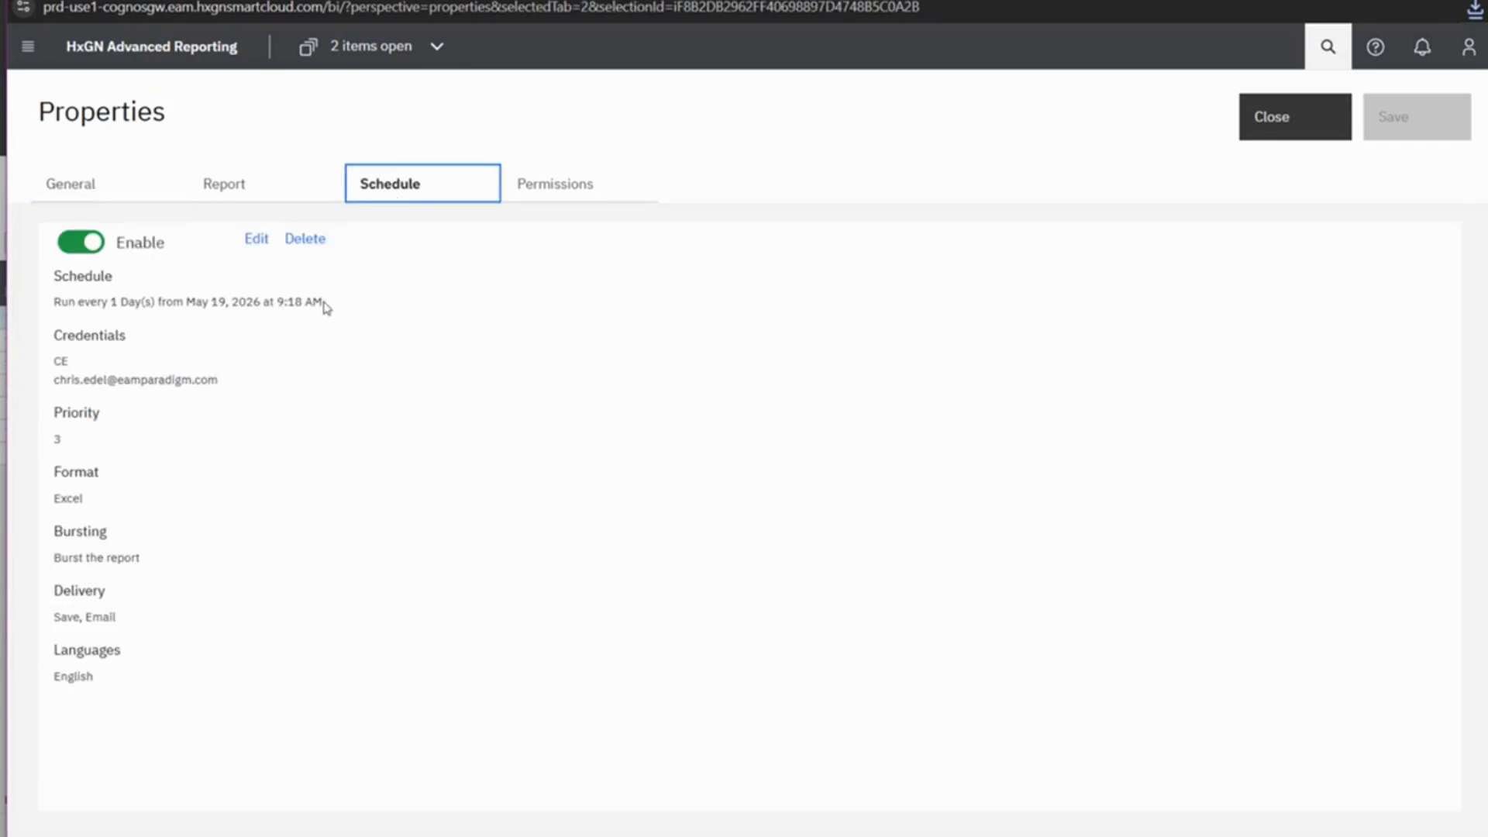
left_click(256, 240)
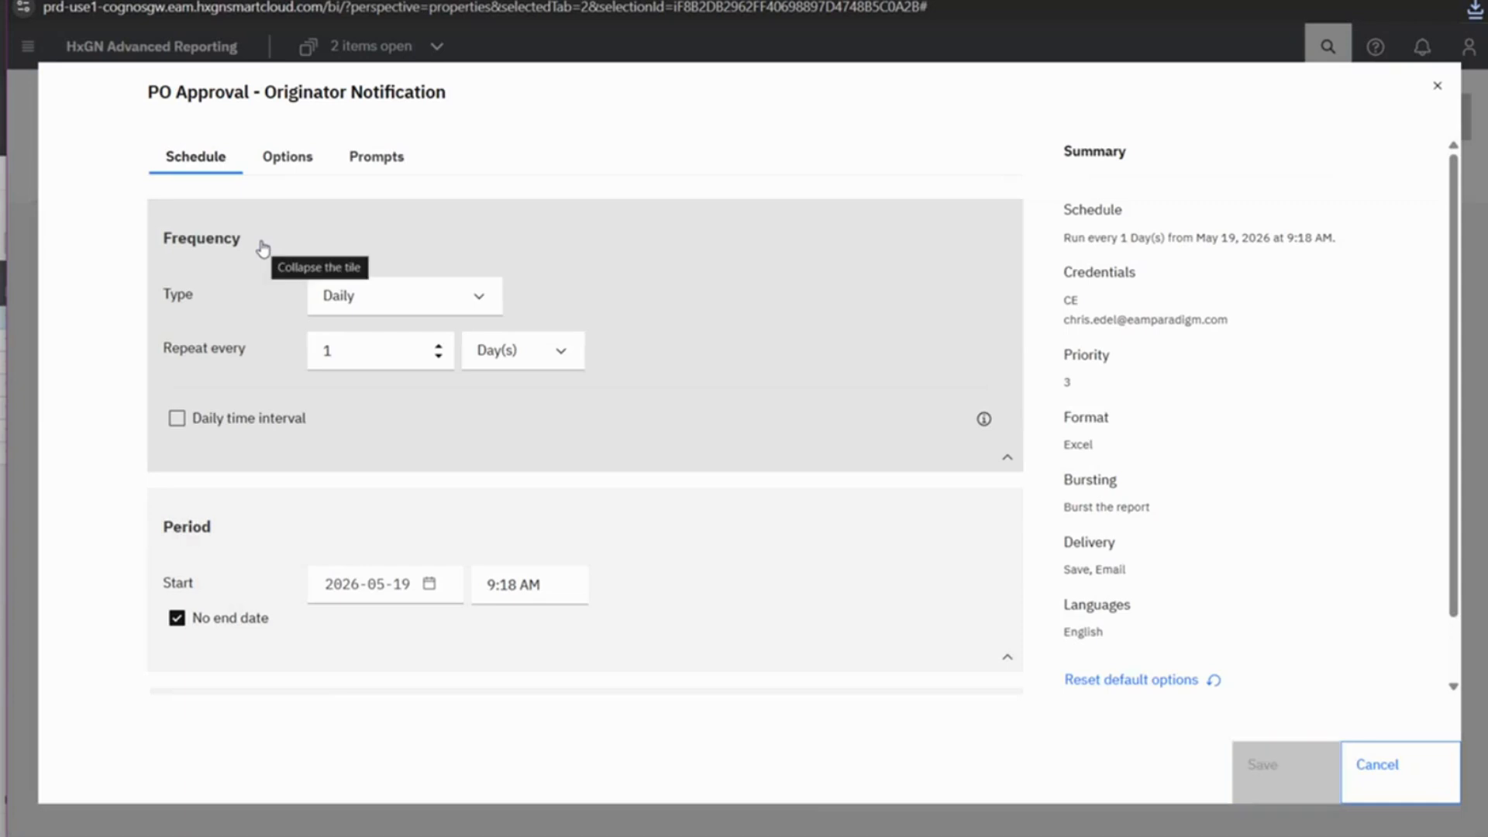
scroll(263, 248, "down", 1)
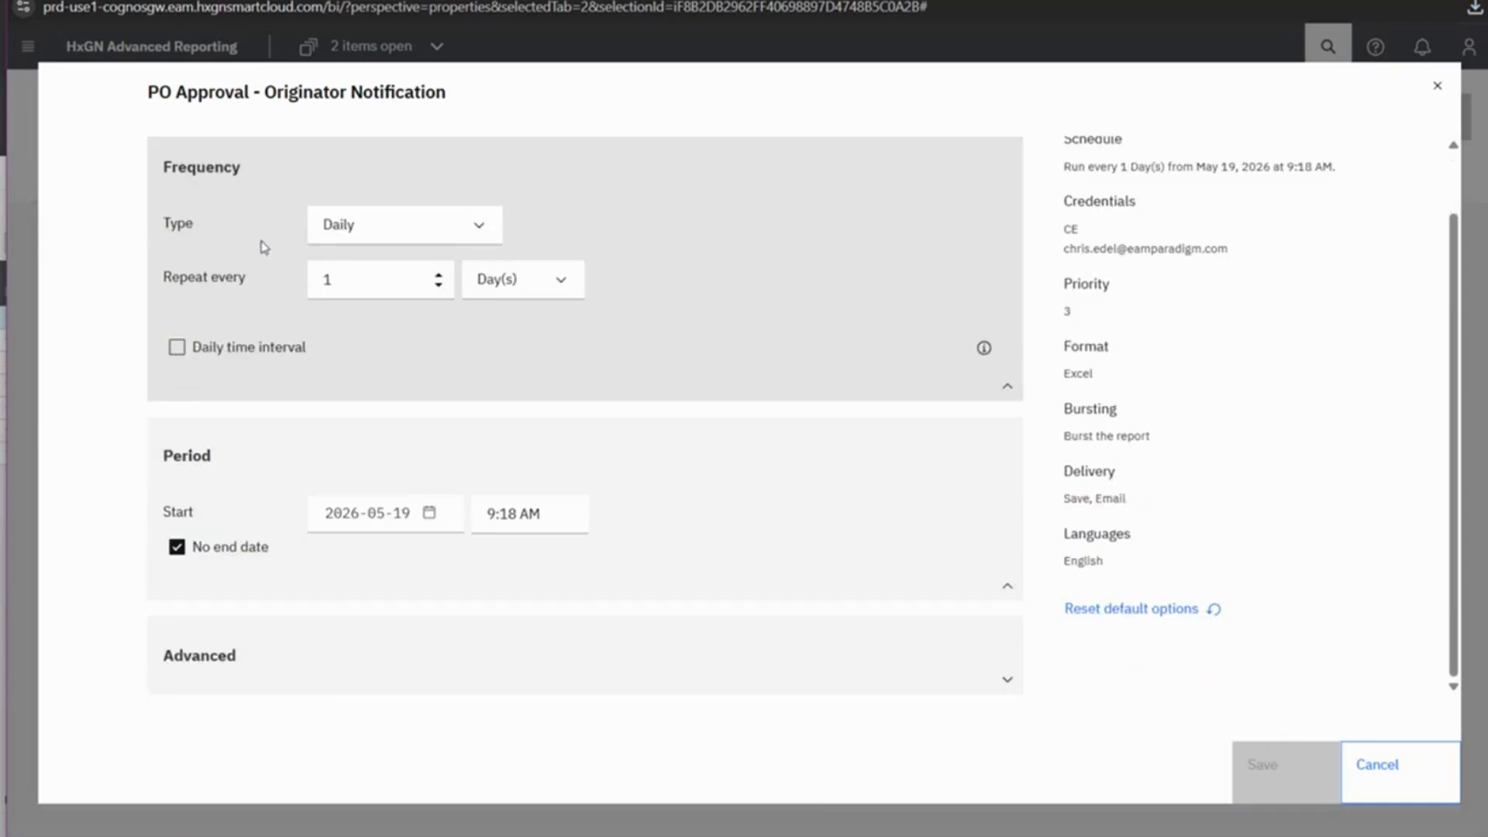
scroll(264, 248, "up", 1)
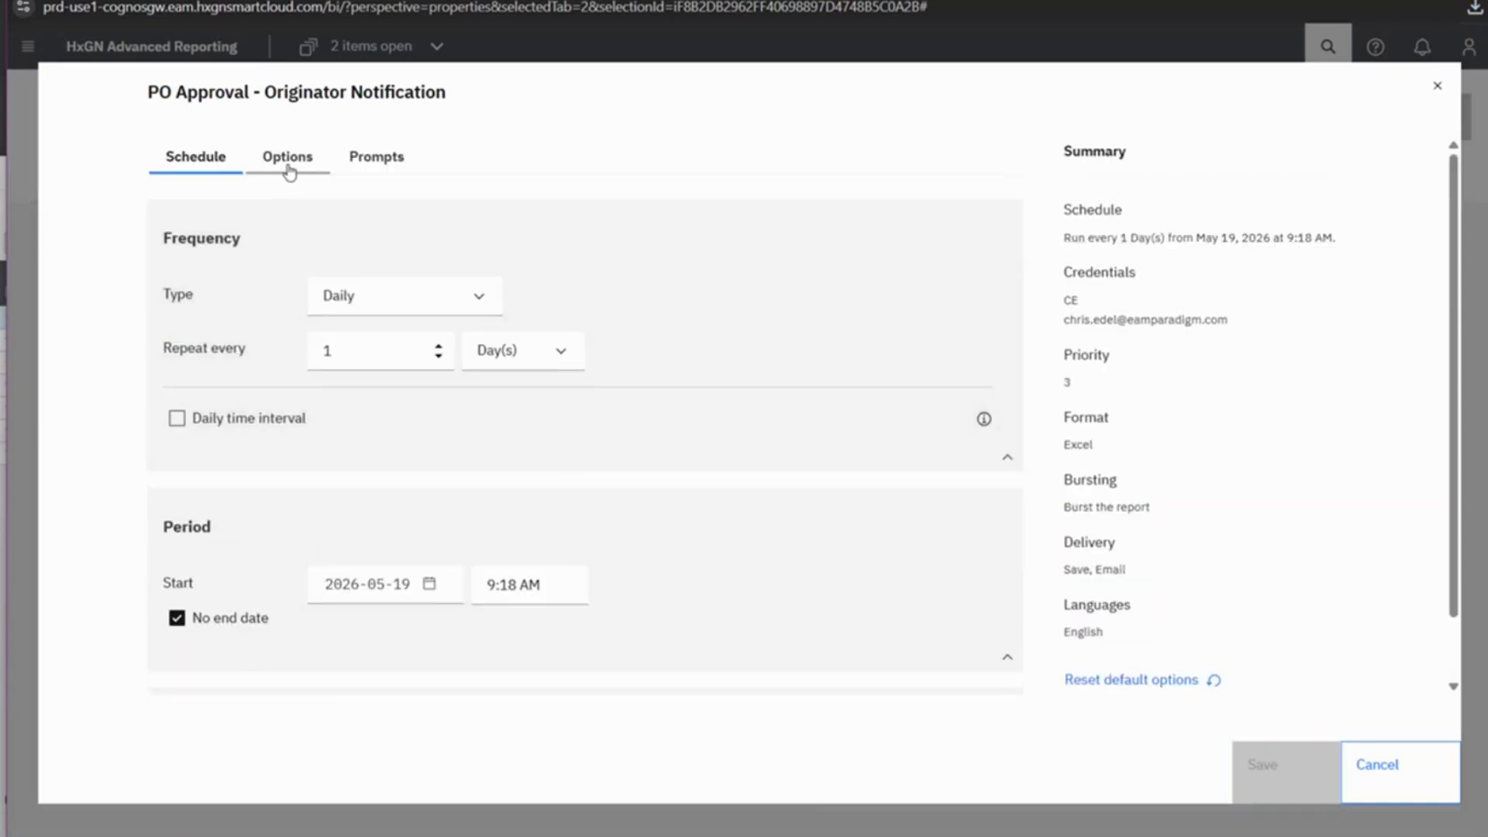
Step: Examine the schedule's format, bursting, delivery and language options, and leave the schedule editor without saving
left_click(288, 158)
scroll(398, 452, "down", 3)
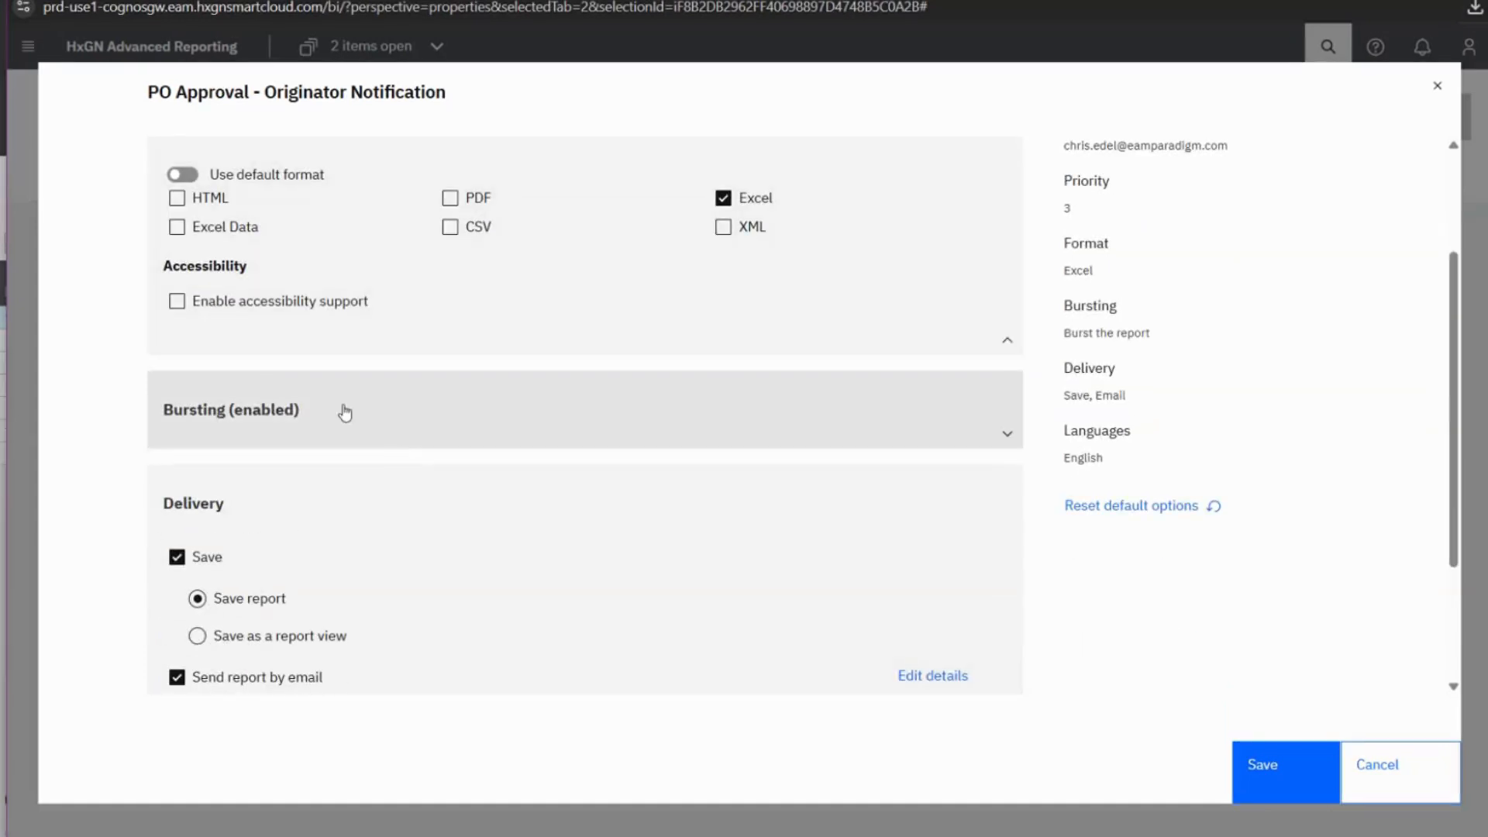
left_click(1006, 433)
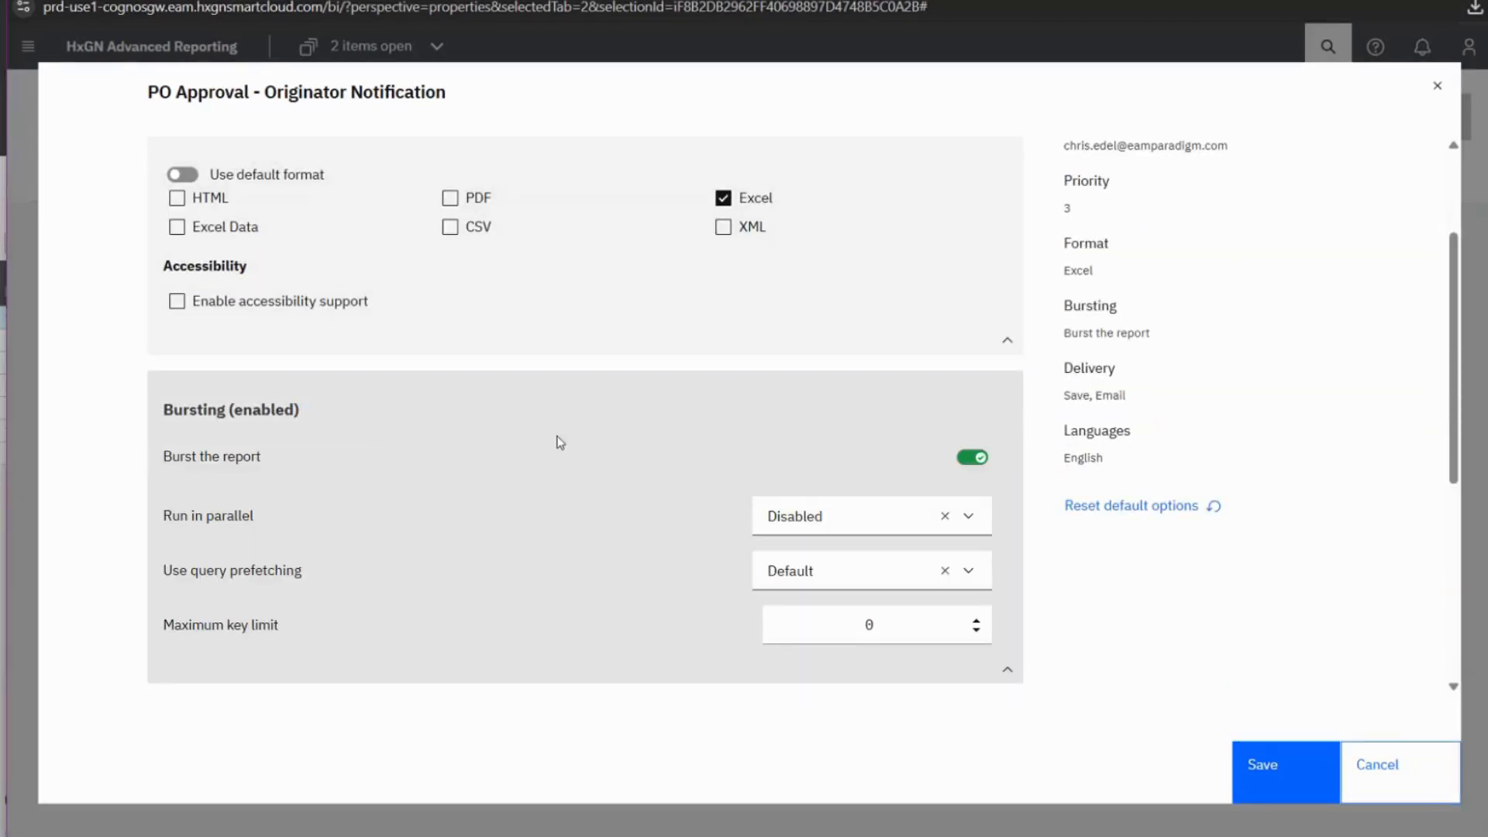
scroll(560, 442, "down", 3)
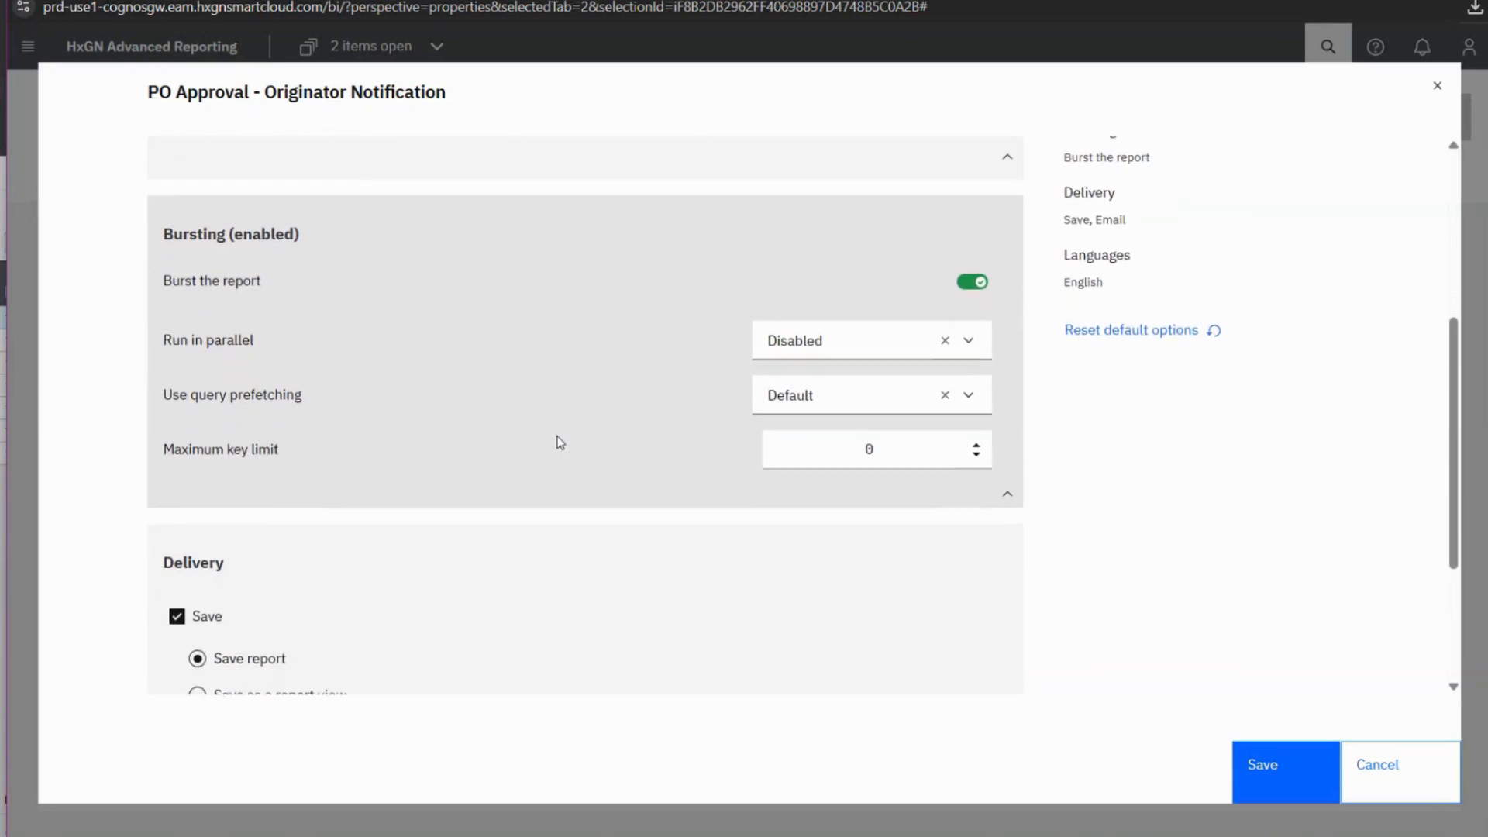
scroll(559, 442, "up", 1)
scroll(559, 442, "down", 3)
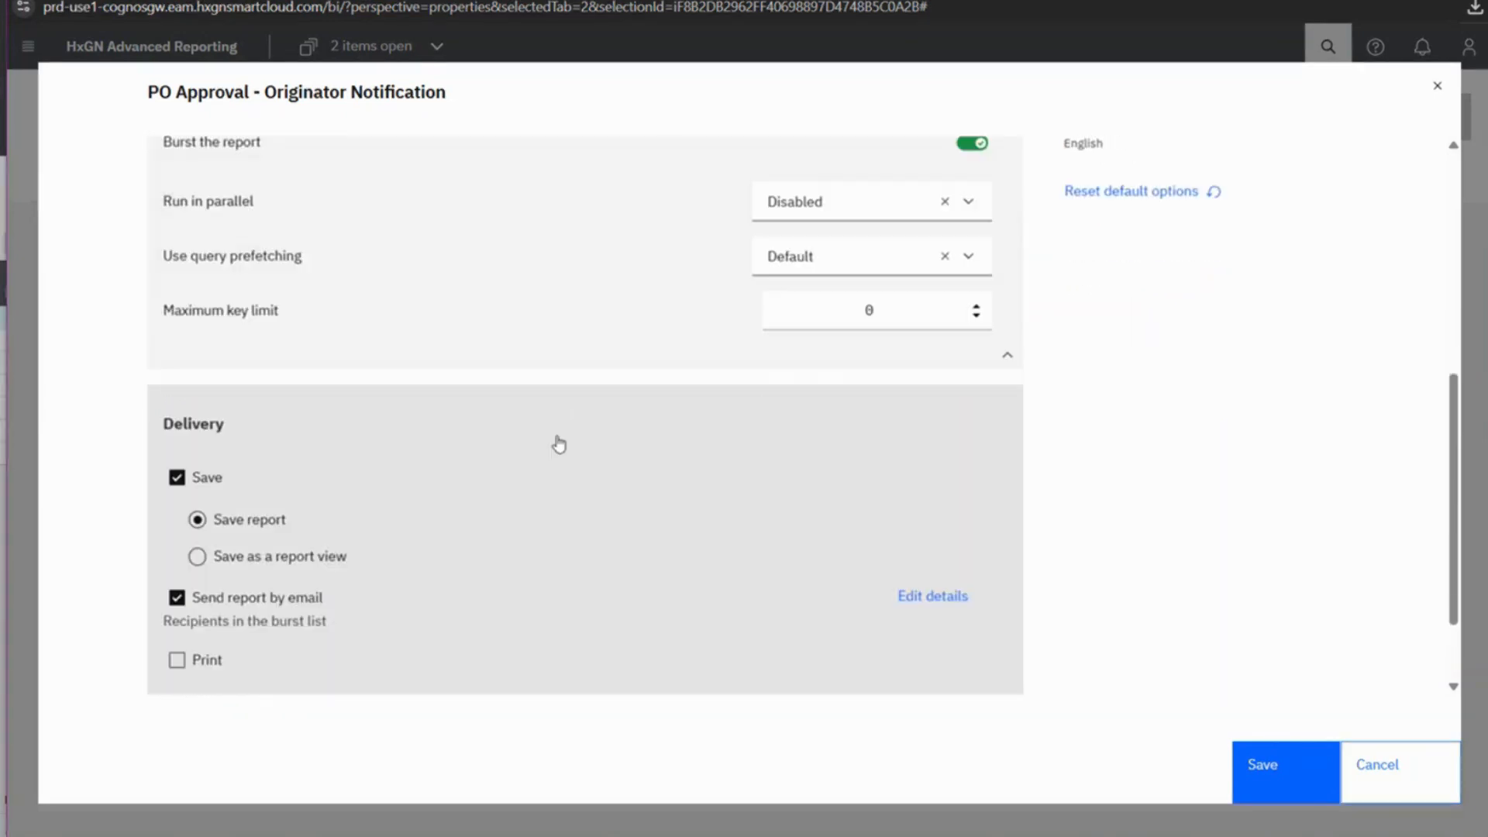
scroll(559, 444, "down", 2)
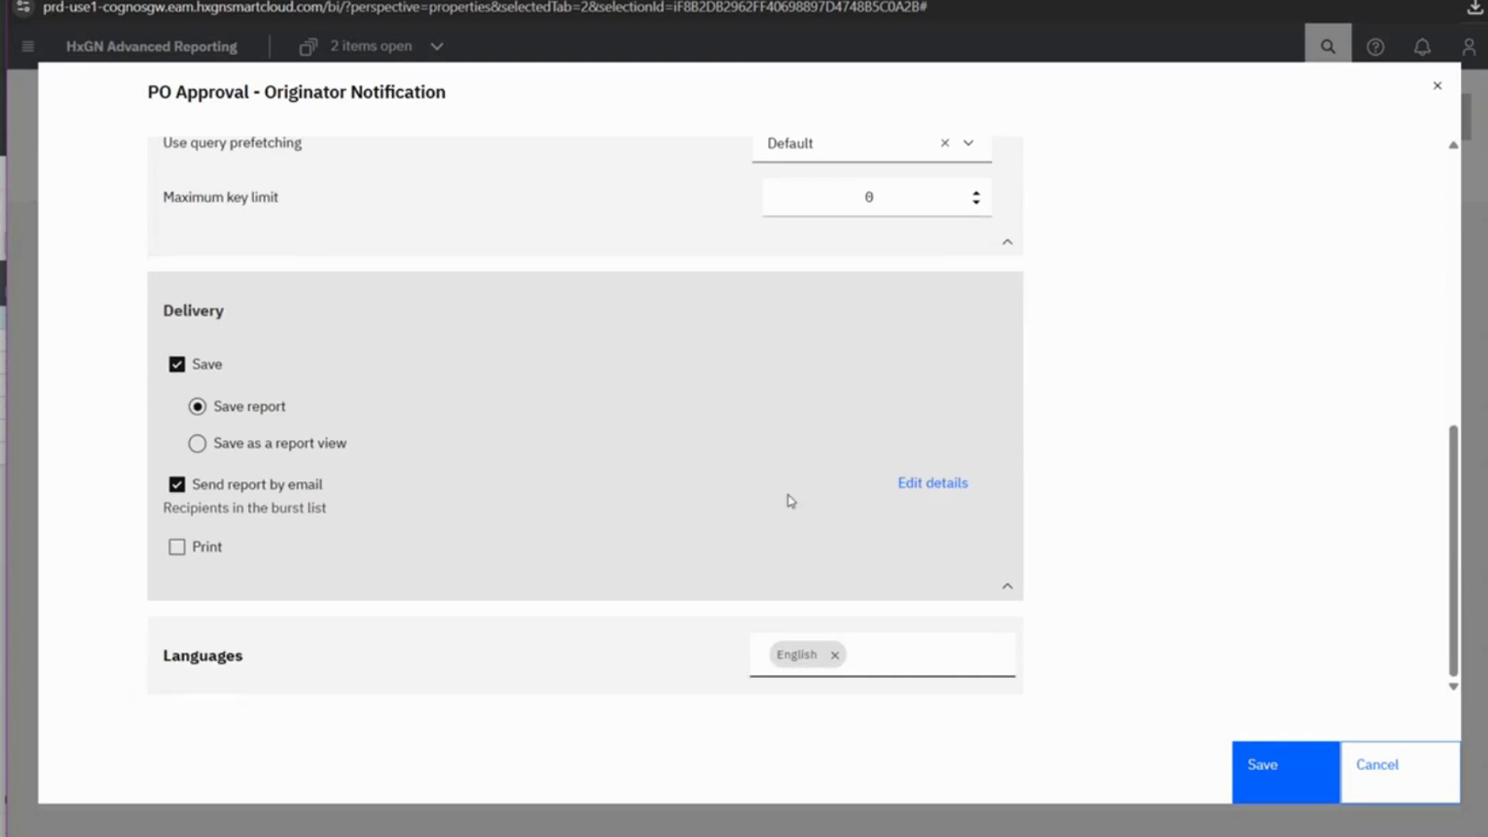
scroll(655, 459, "up", 1)
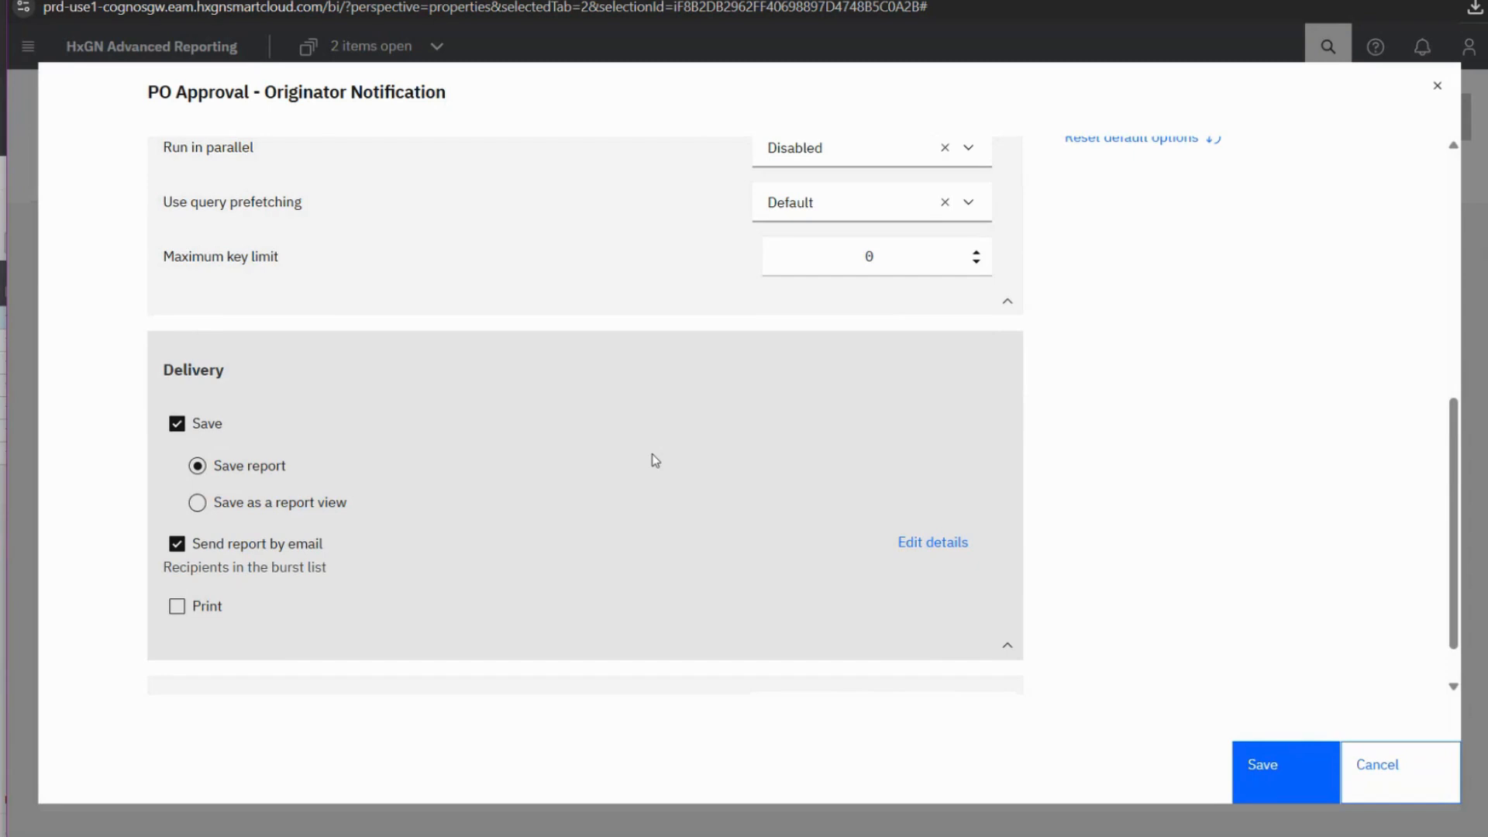
scroll(653, 460, "up", 4)
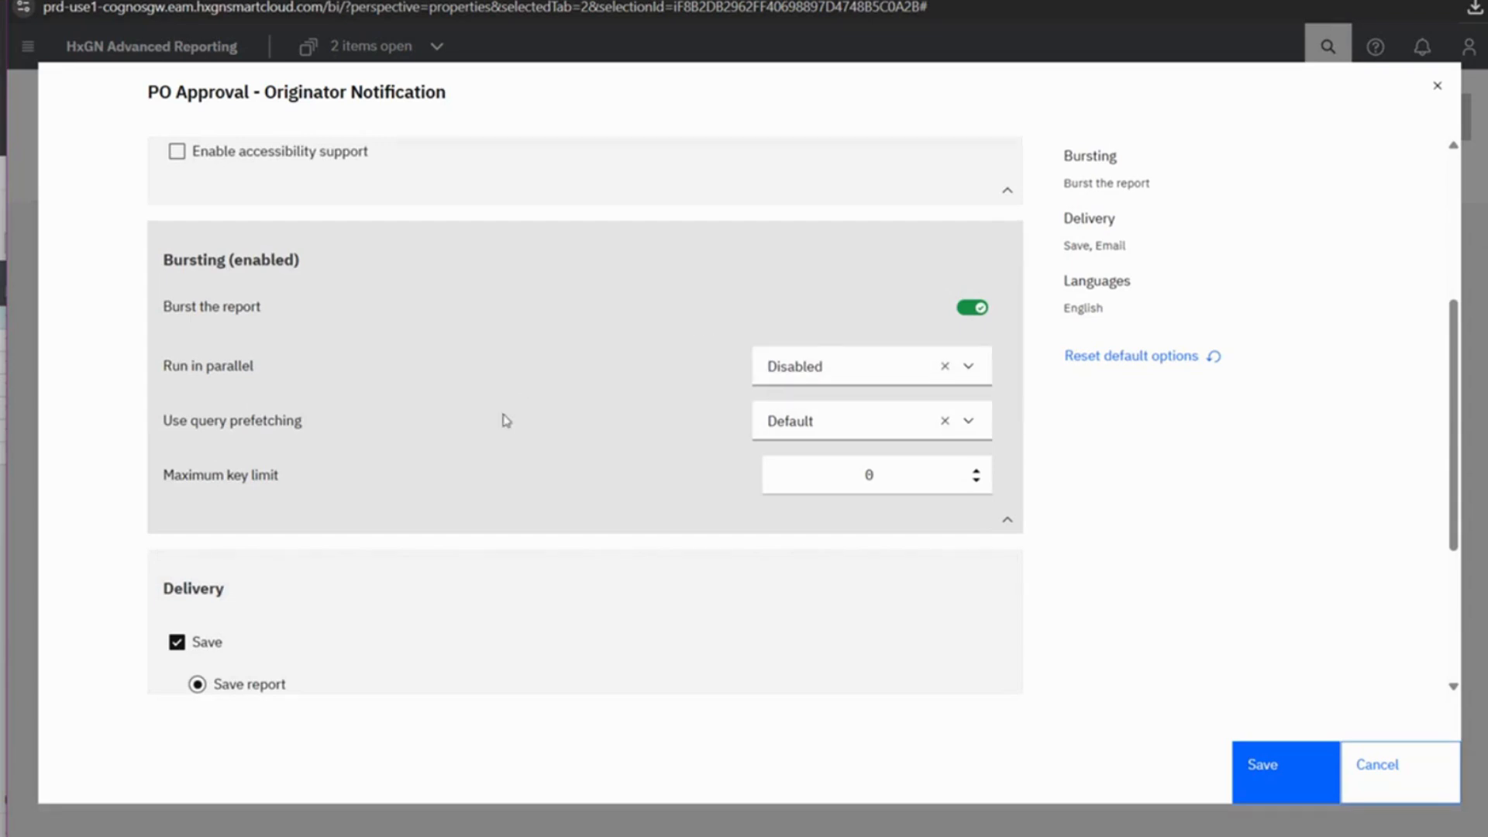
scroll(426, 382, "down", 4)
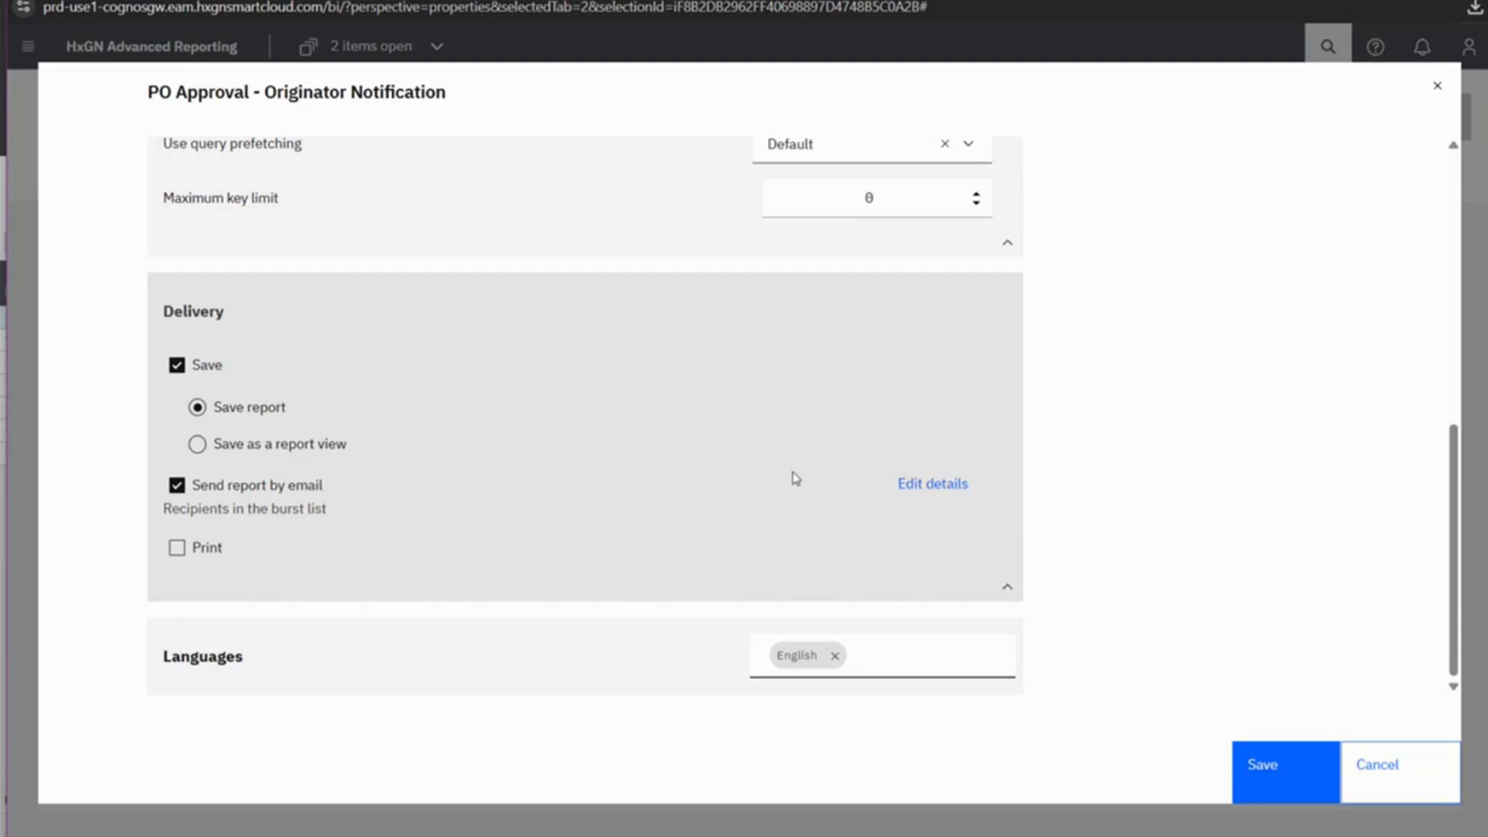
scroll(795, 478, "up", 2)
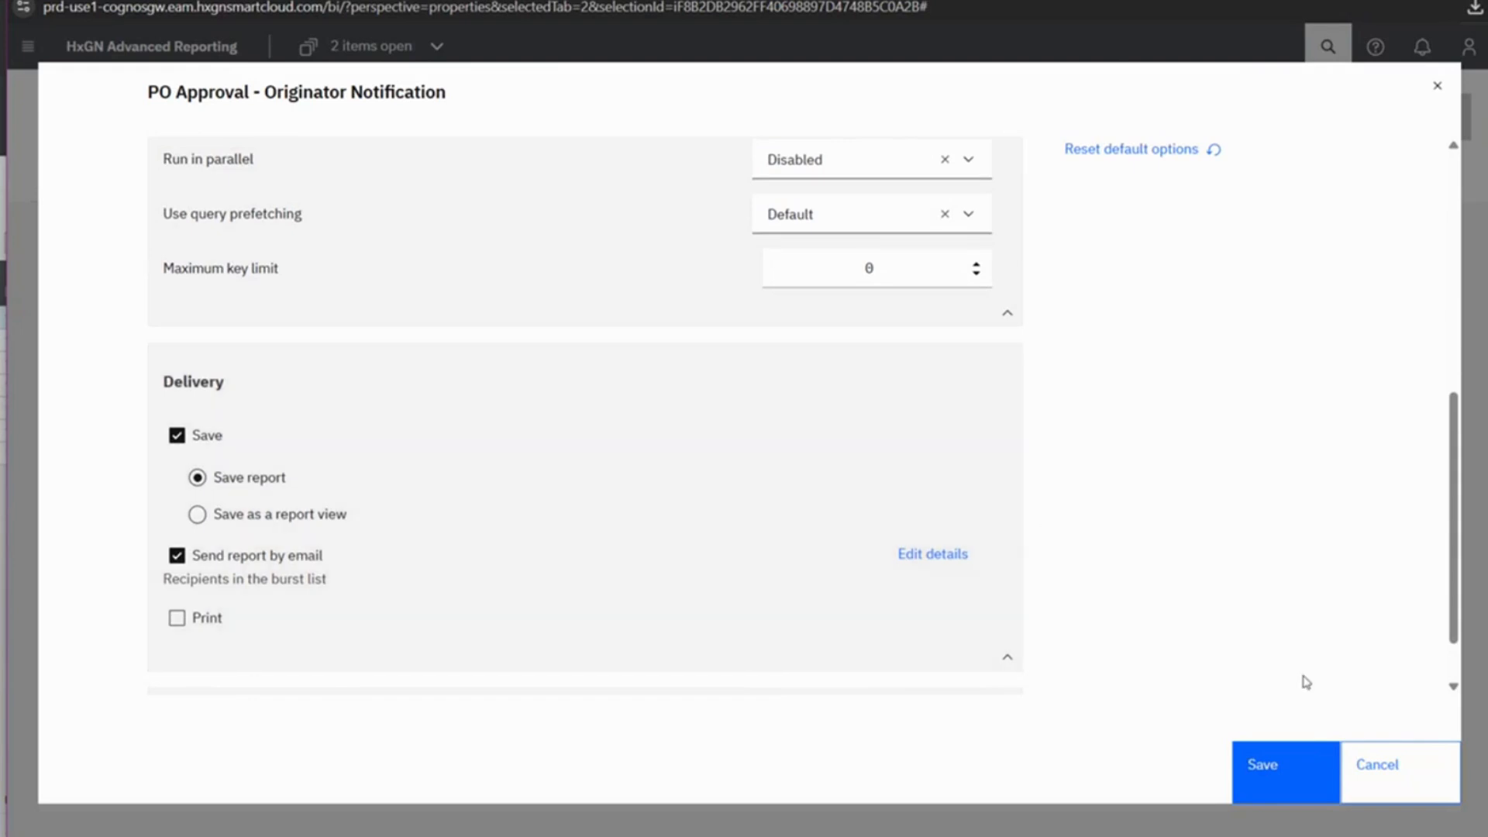
left_click(1385, 774)
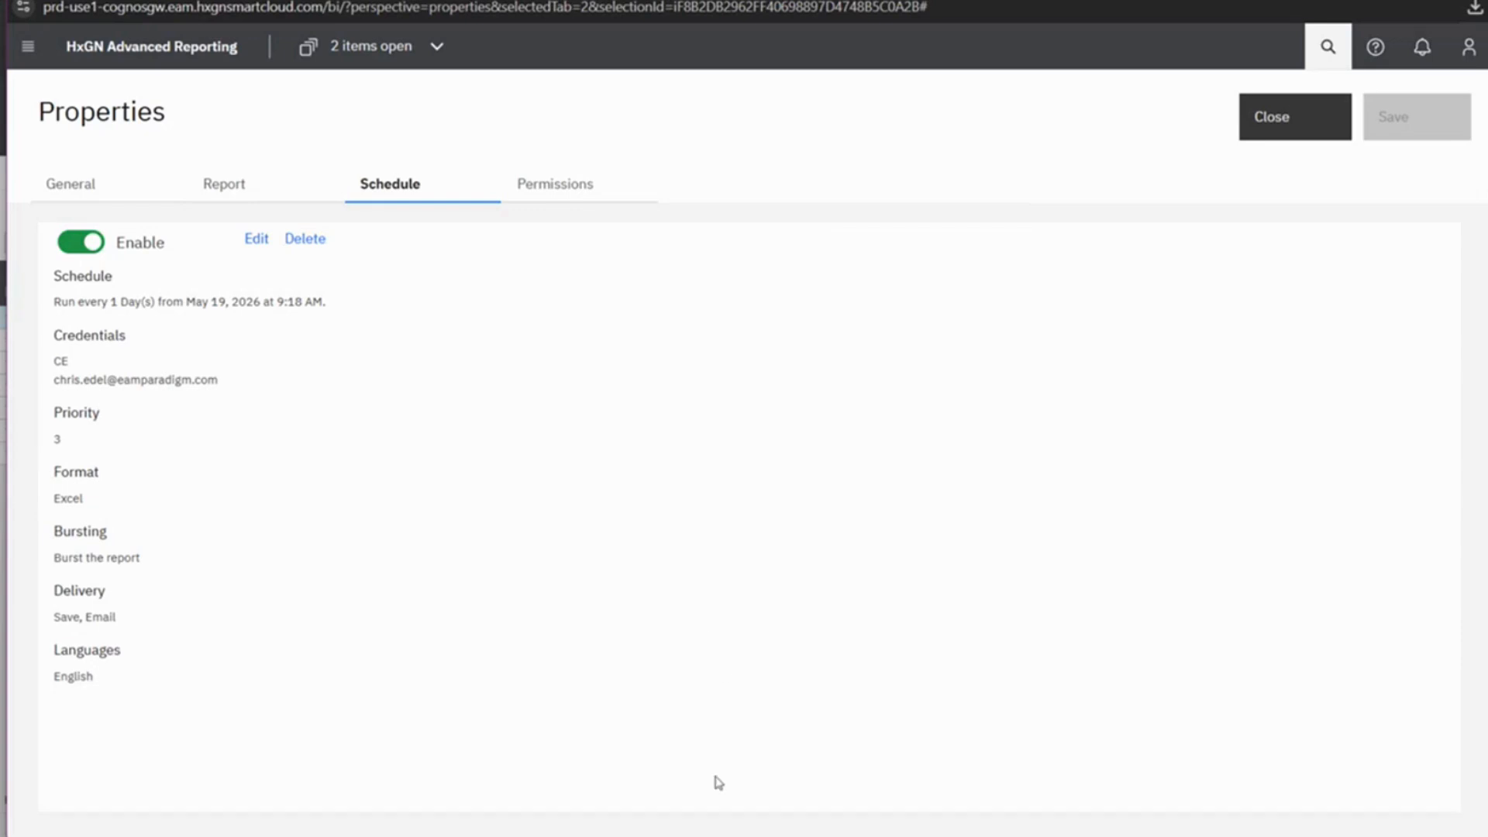
Step: Switch to the report notification e-mail in Outlook, preview its Excel attachment and look through the purchase order columns
mouse_move(711, 835)
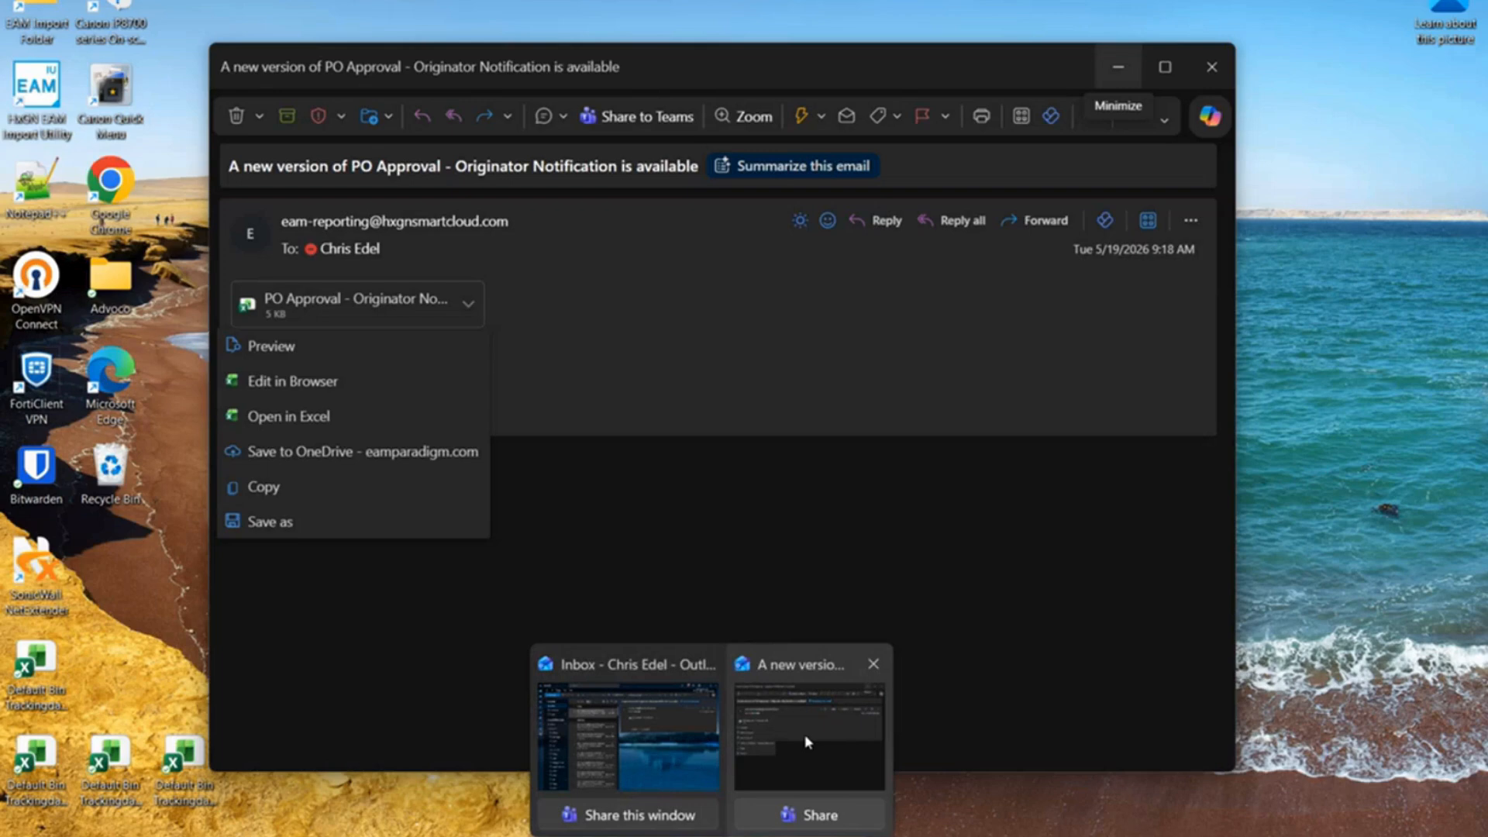
left_click(805, 738)
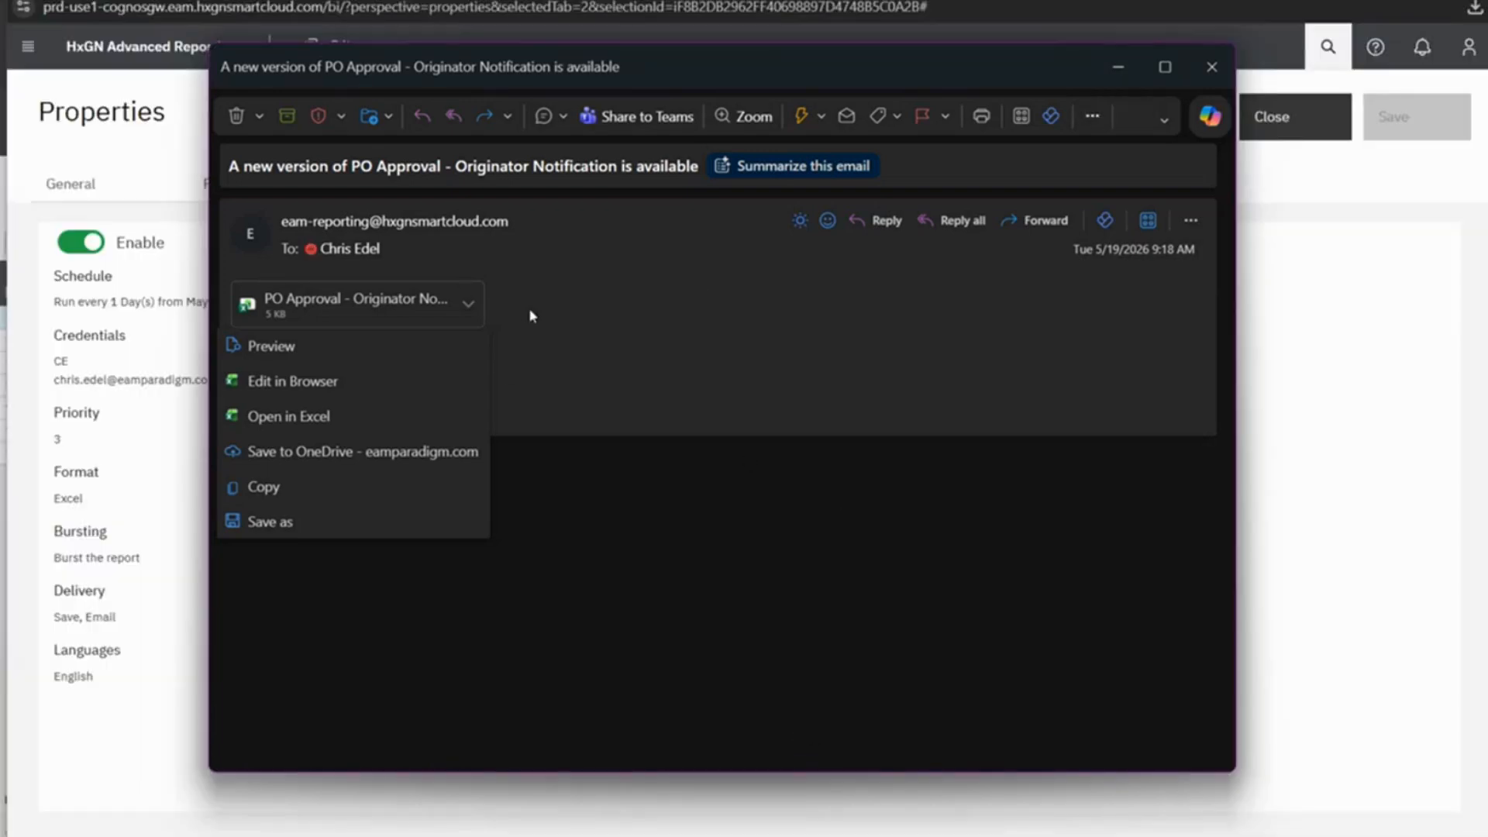
left_click(306, 350)
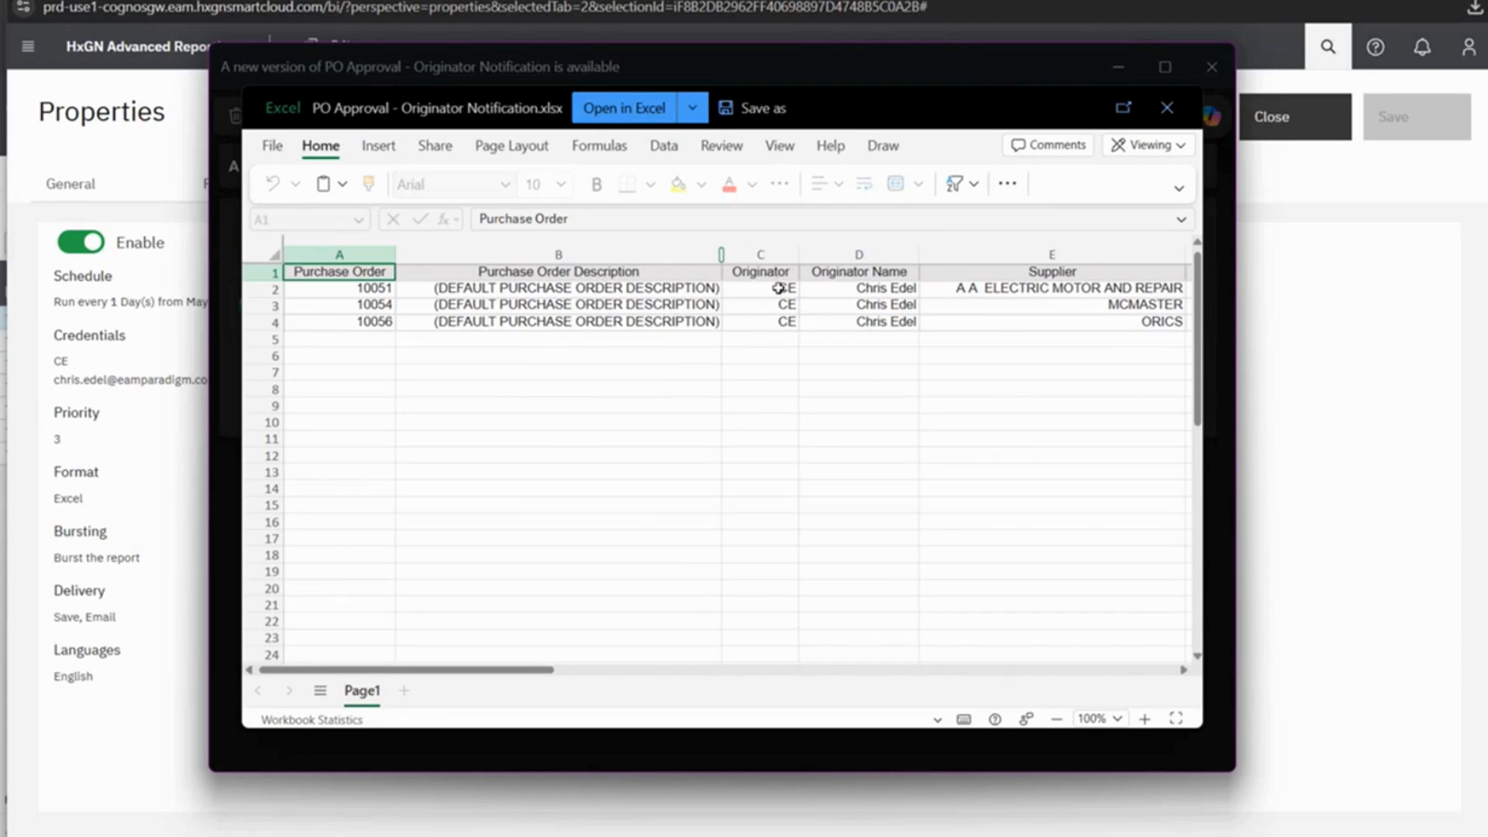
scroll(779, 288, "right", 10)
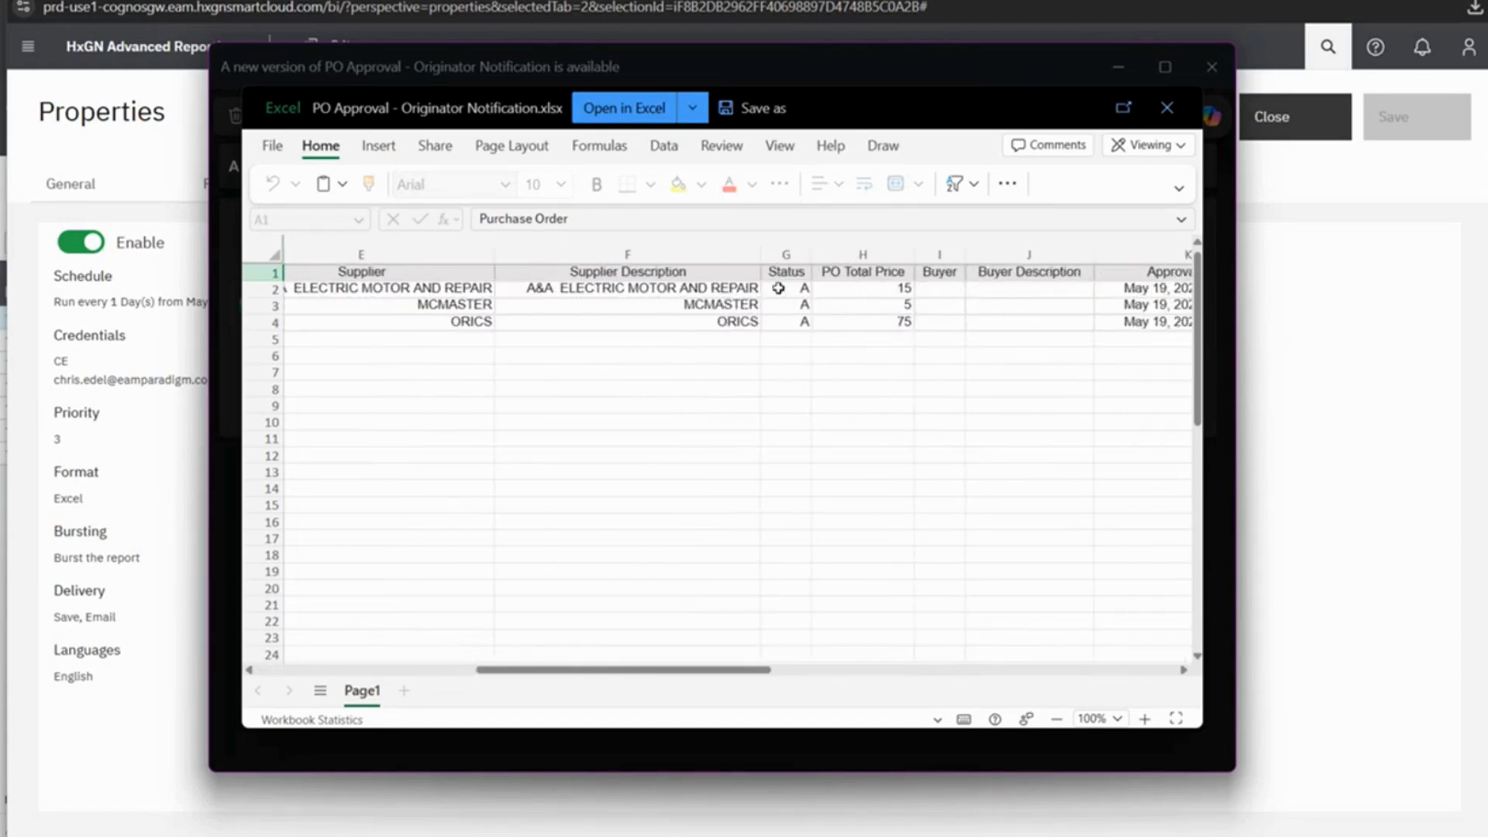
scroll(779, 288, "right", 3)
scroll(779, 288, "left", 8)
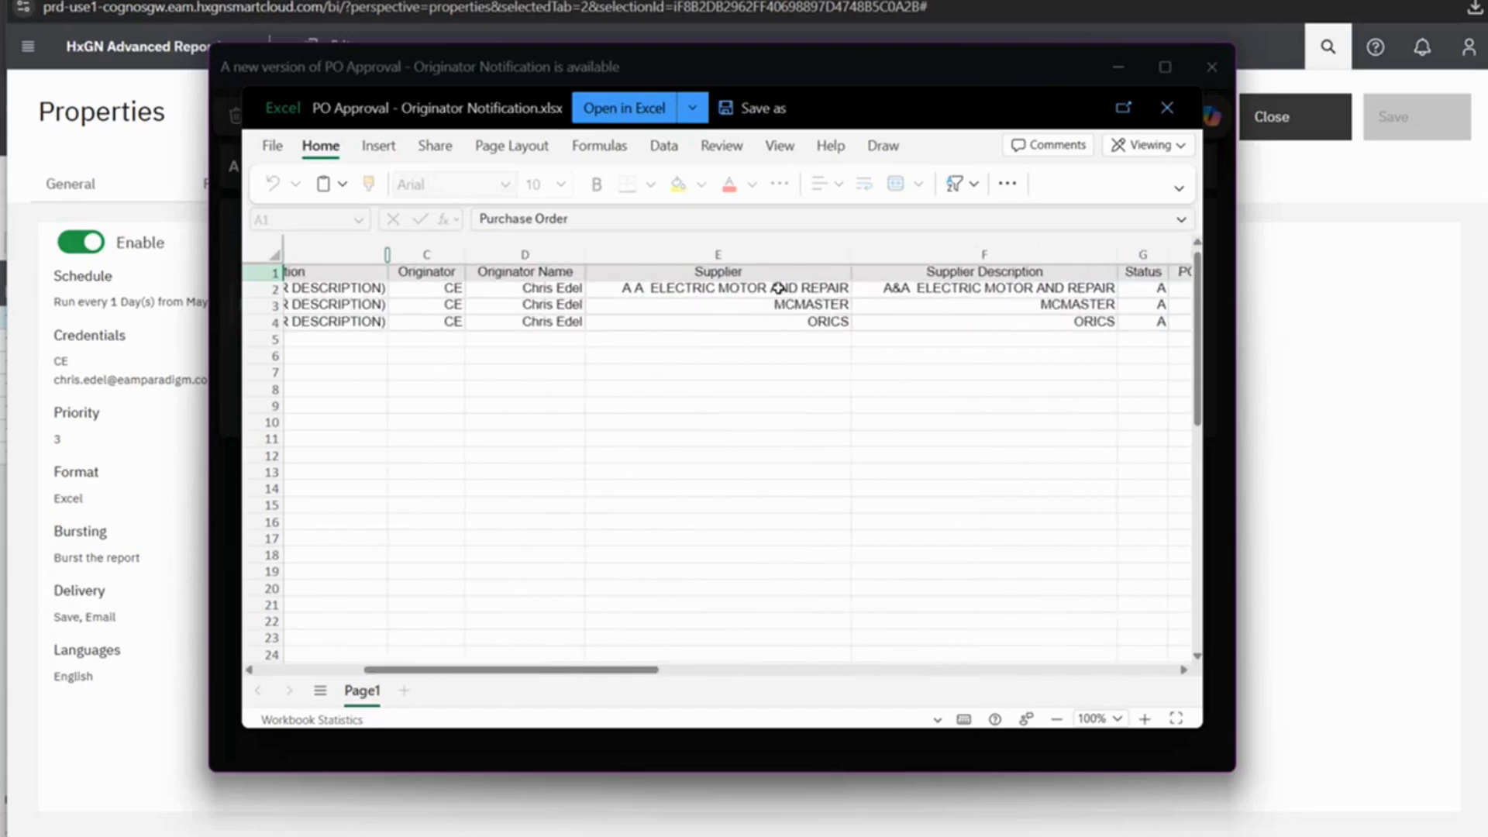
scroll(779, 289, "left", 1)
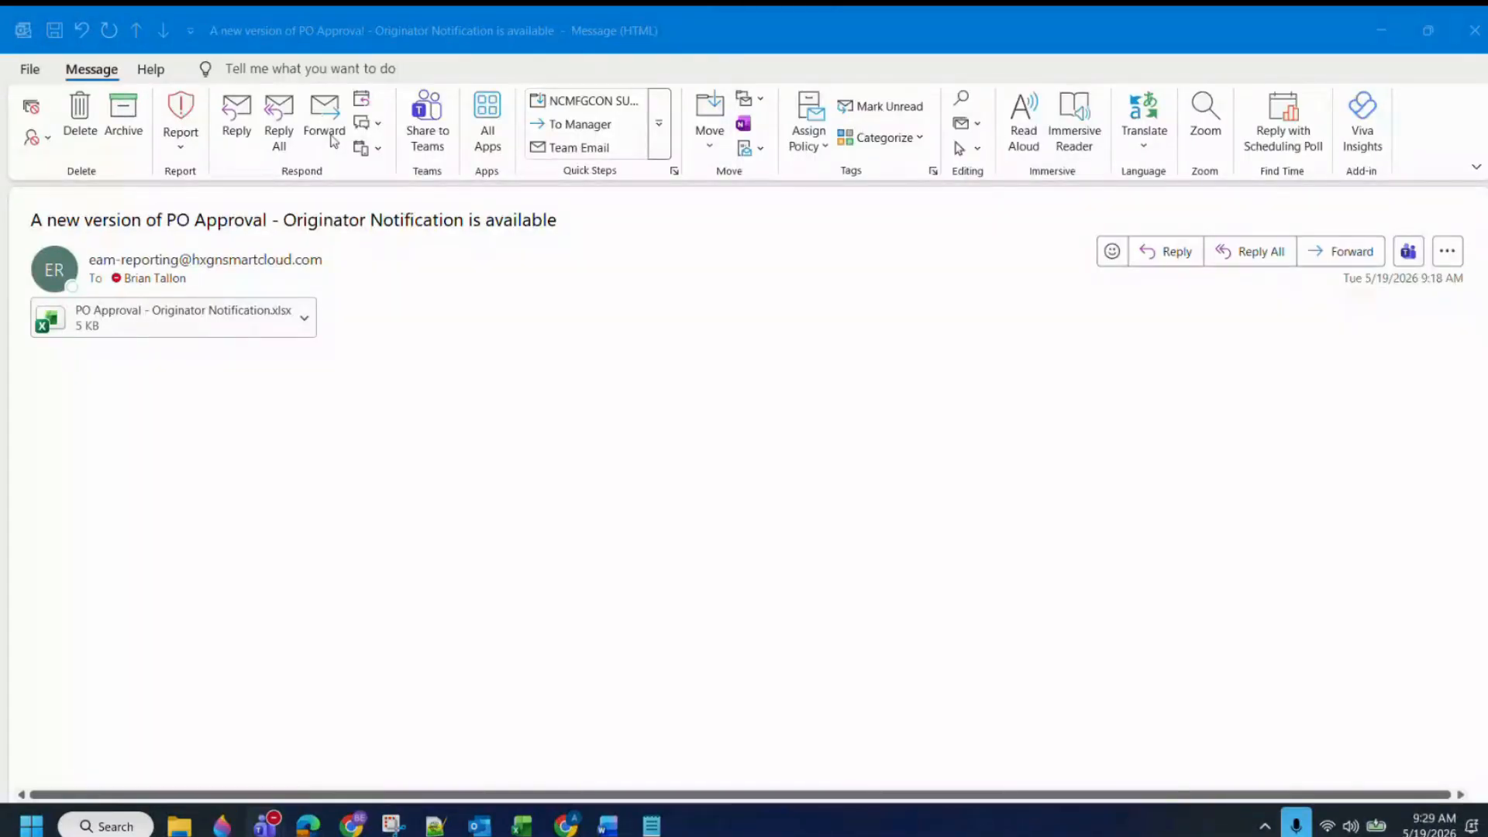
double_click(225, 30)
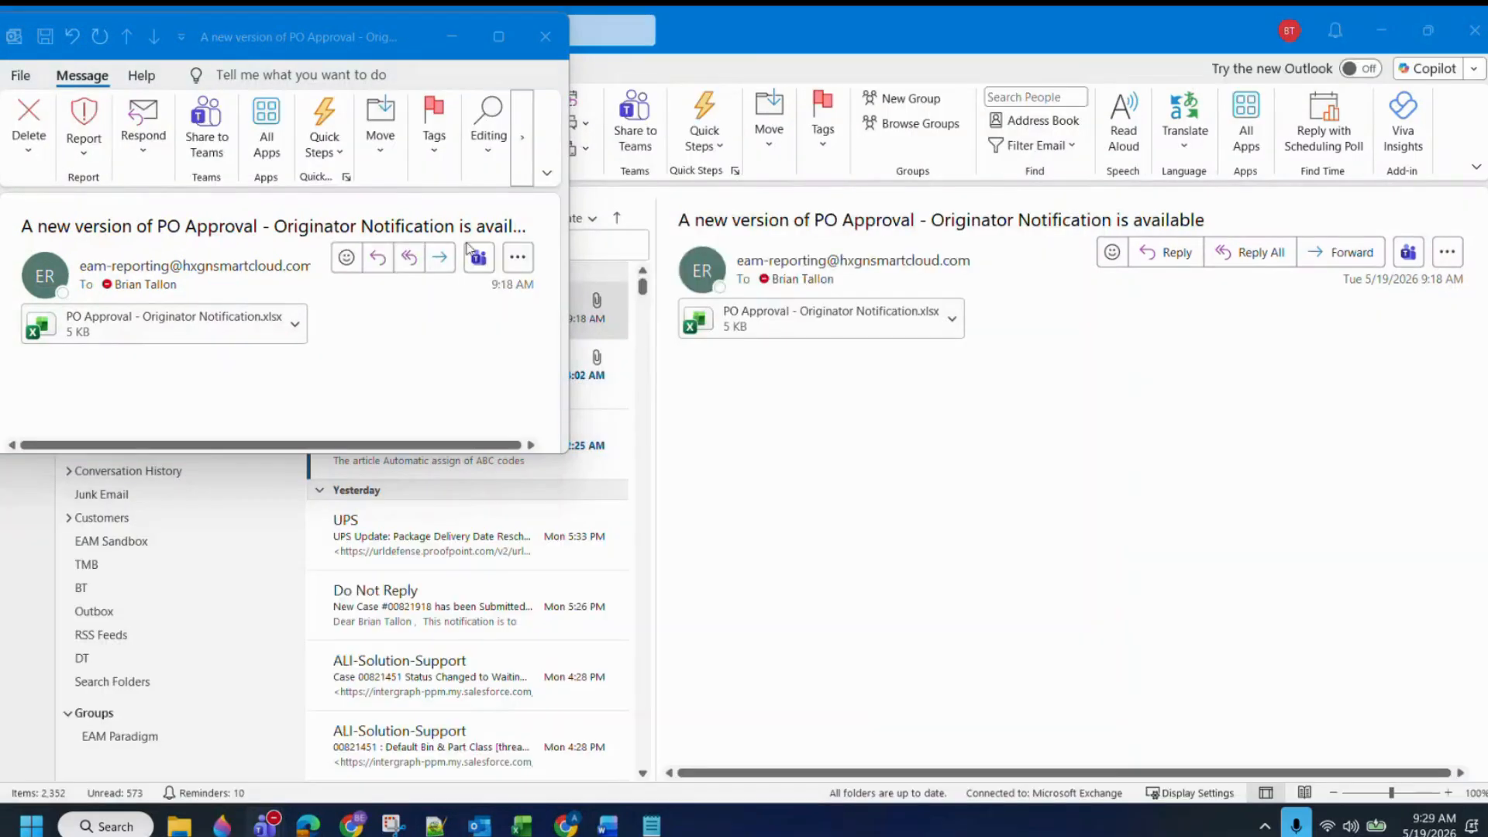
left_click_drag(563, 455, 1253, 755)
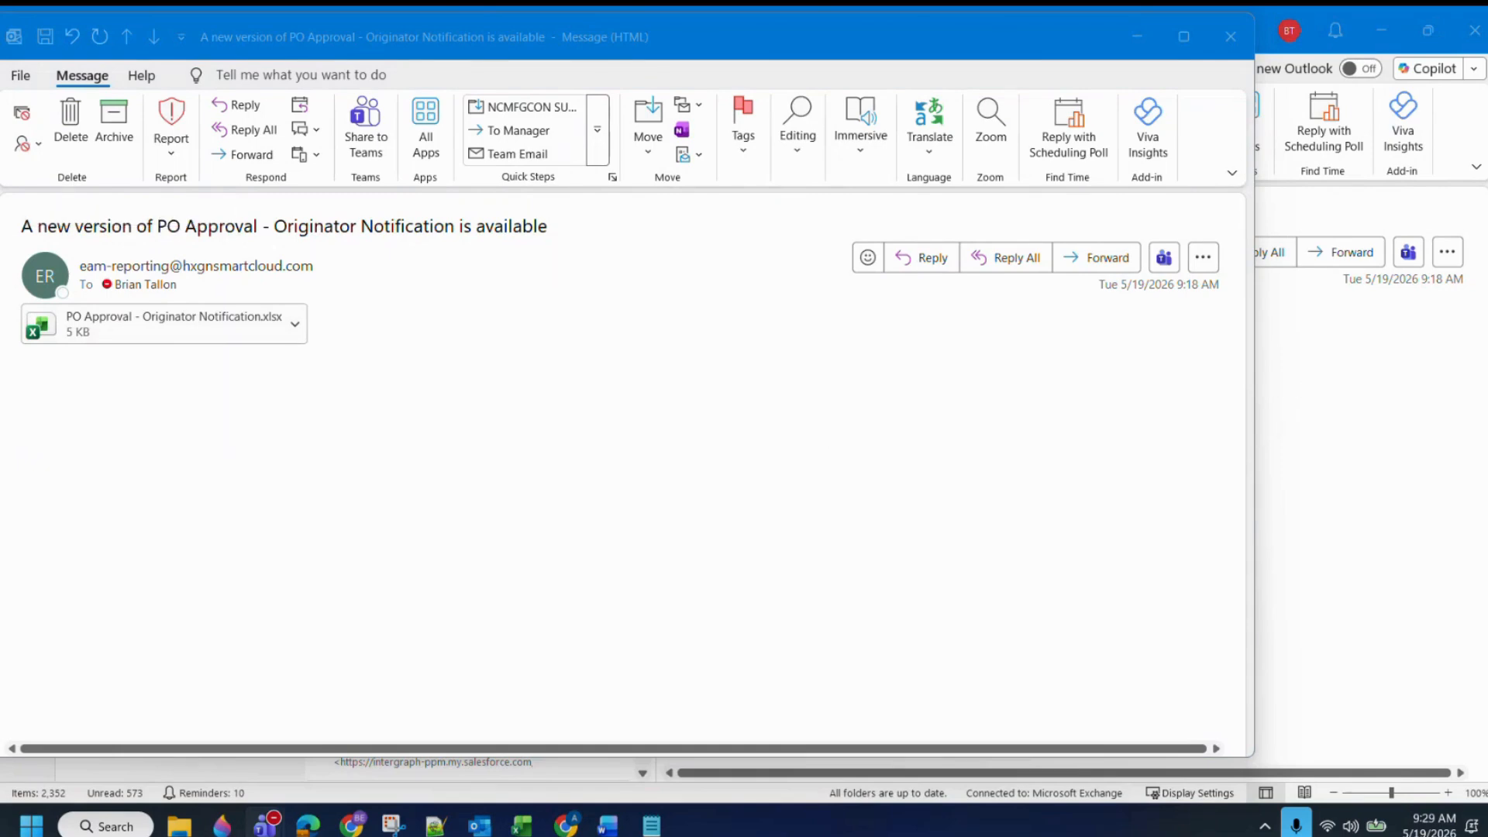
left_click(1183, 37)
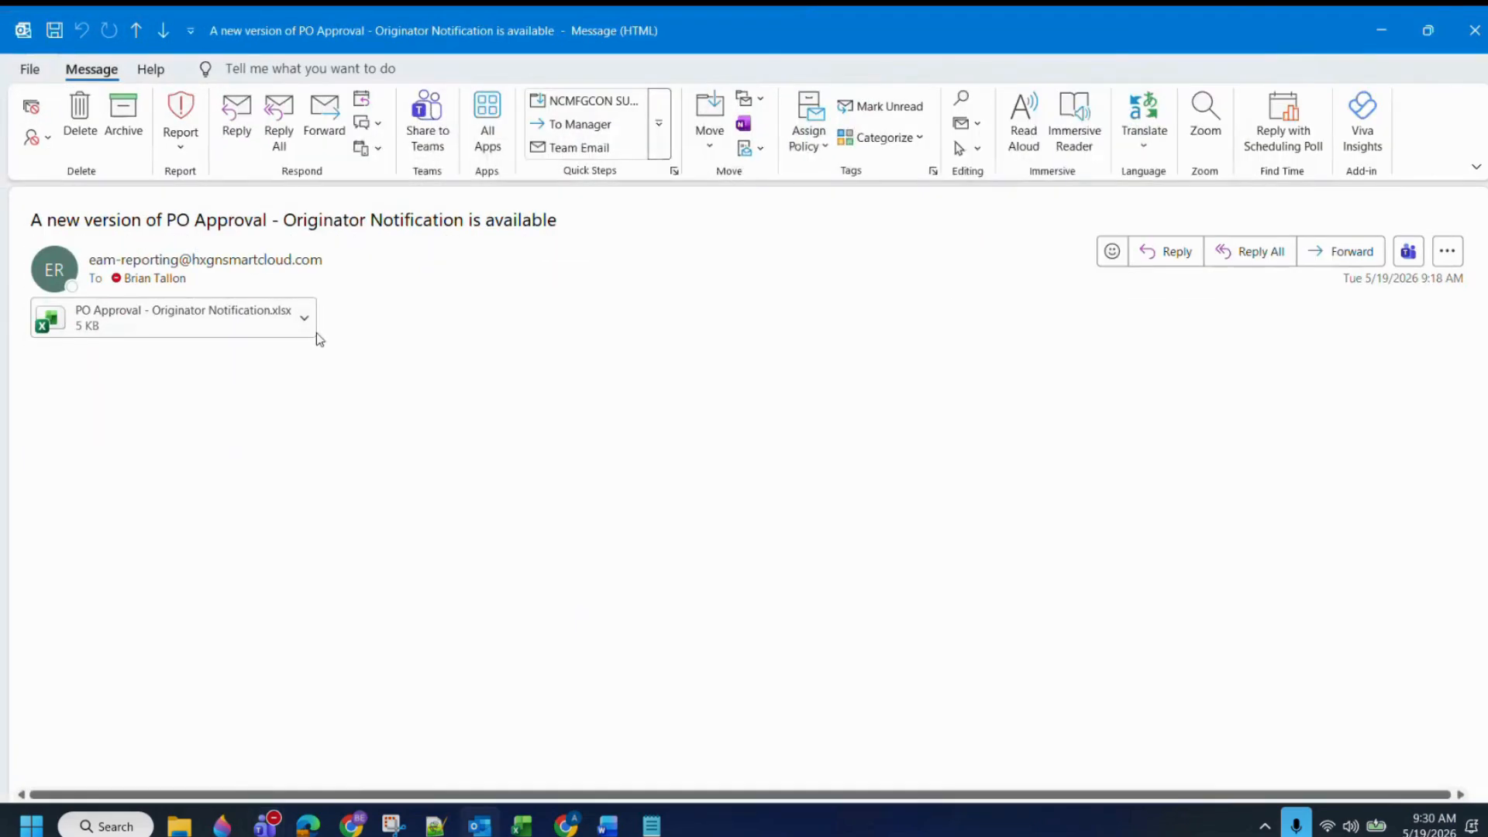
Step: Open the PO Approval - Originator Notification attachment in a maximized Excel window and check the purchase order's originator code
left_click(306, 321)
left_click(276, 387)
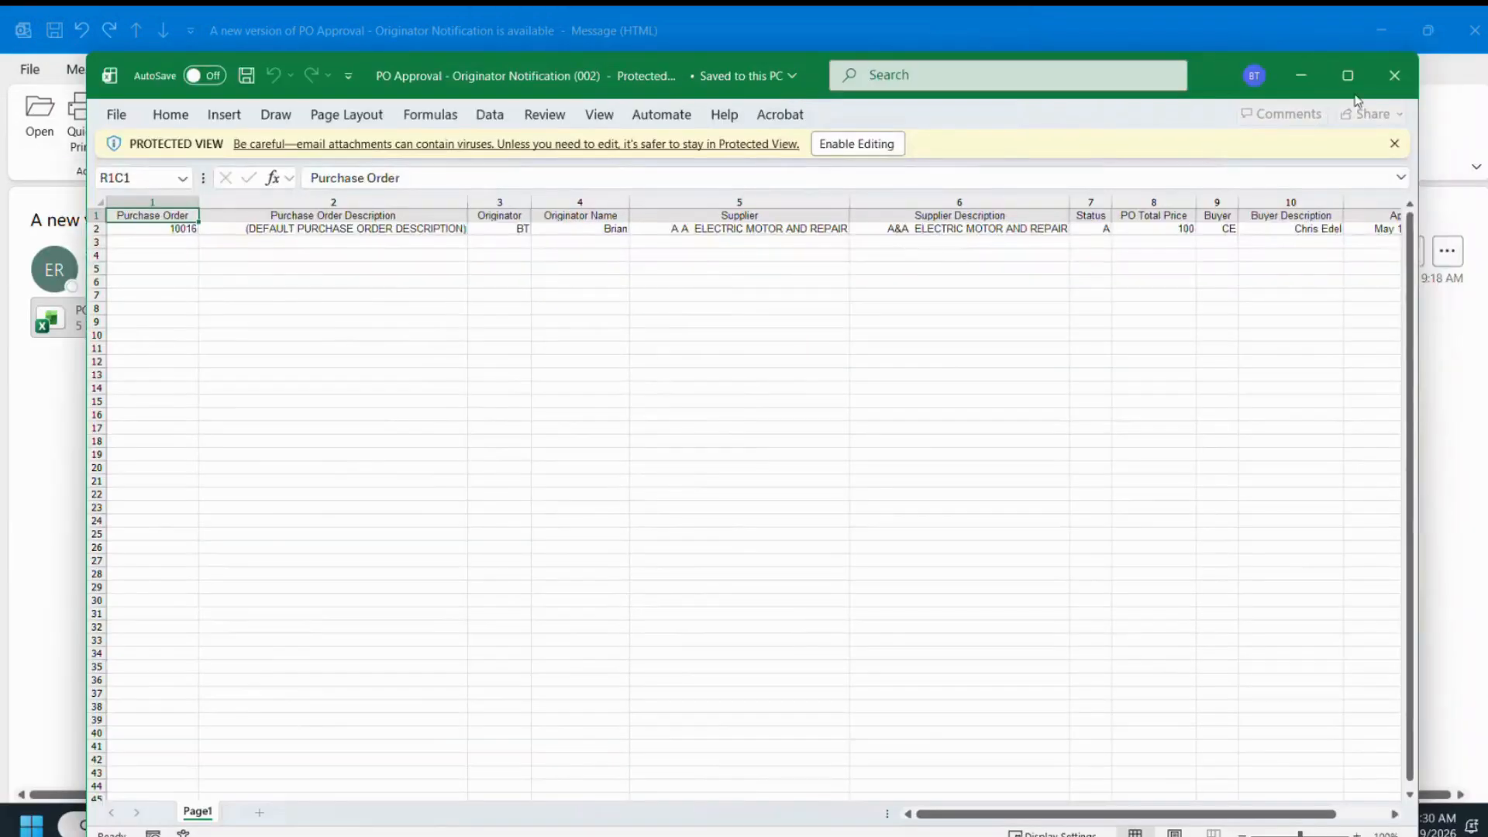
left_click(1346, 74)
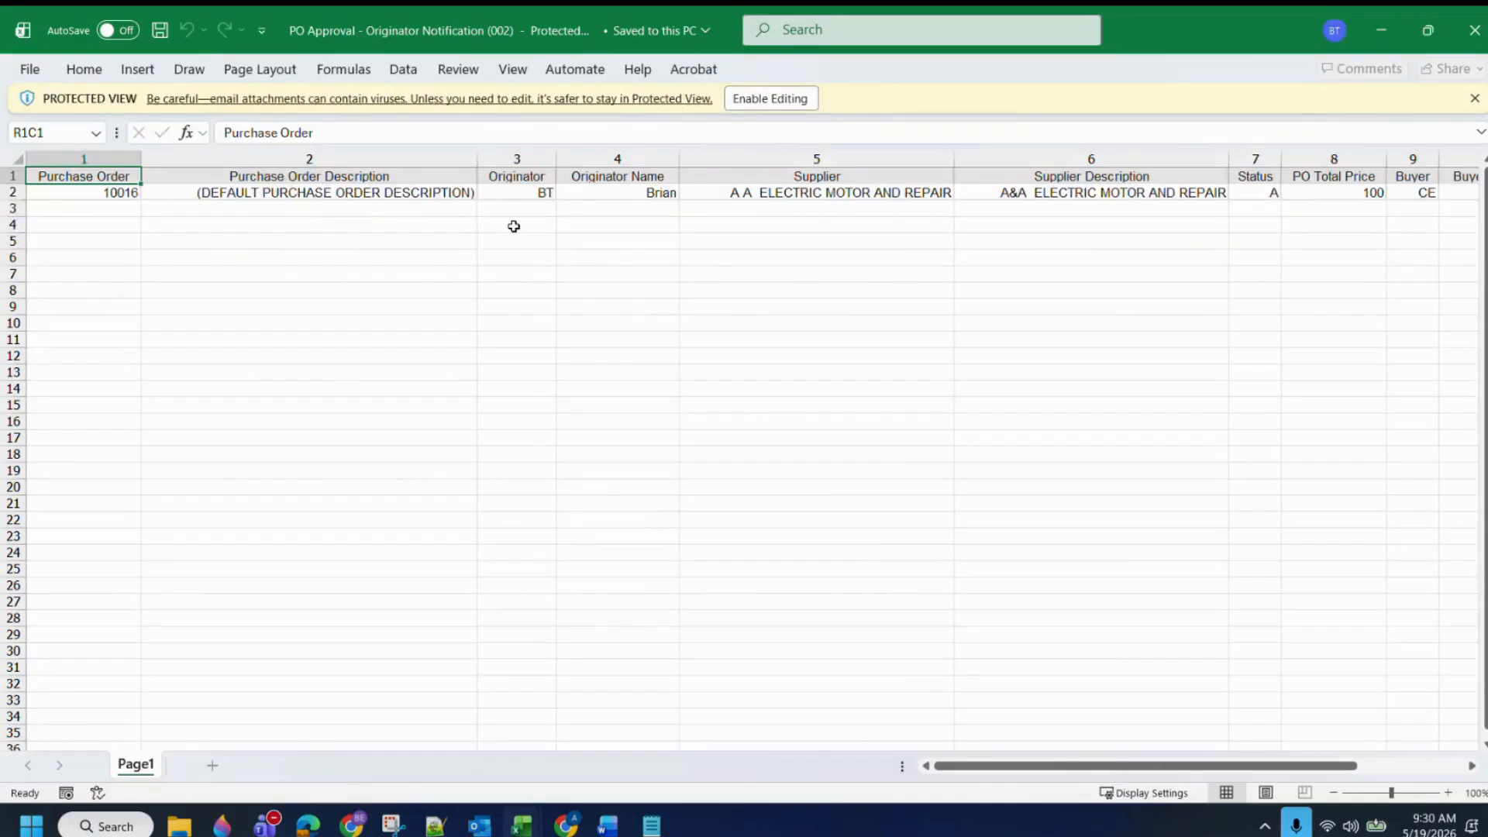
left_click(516, 197)
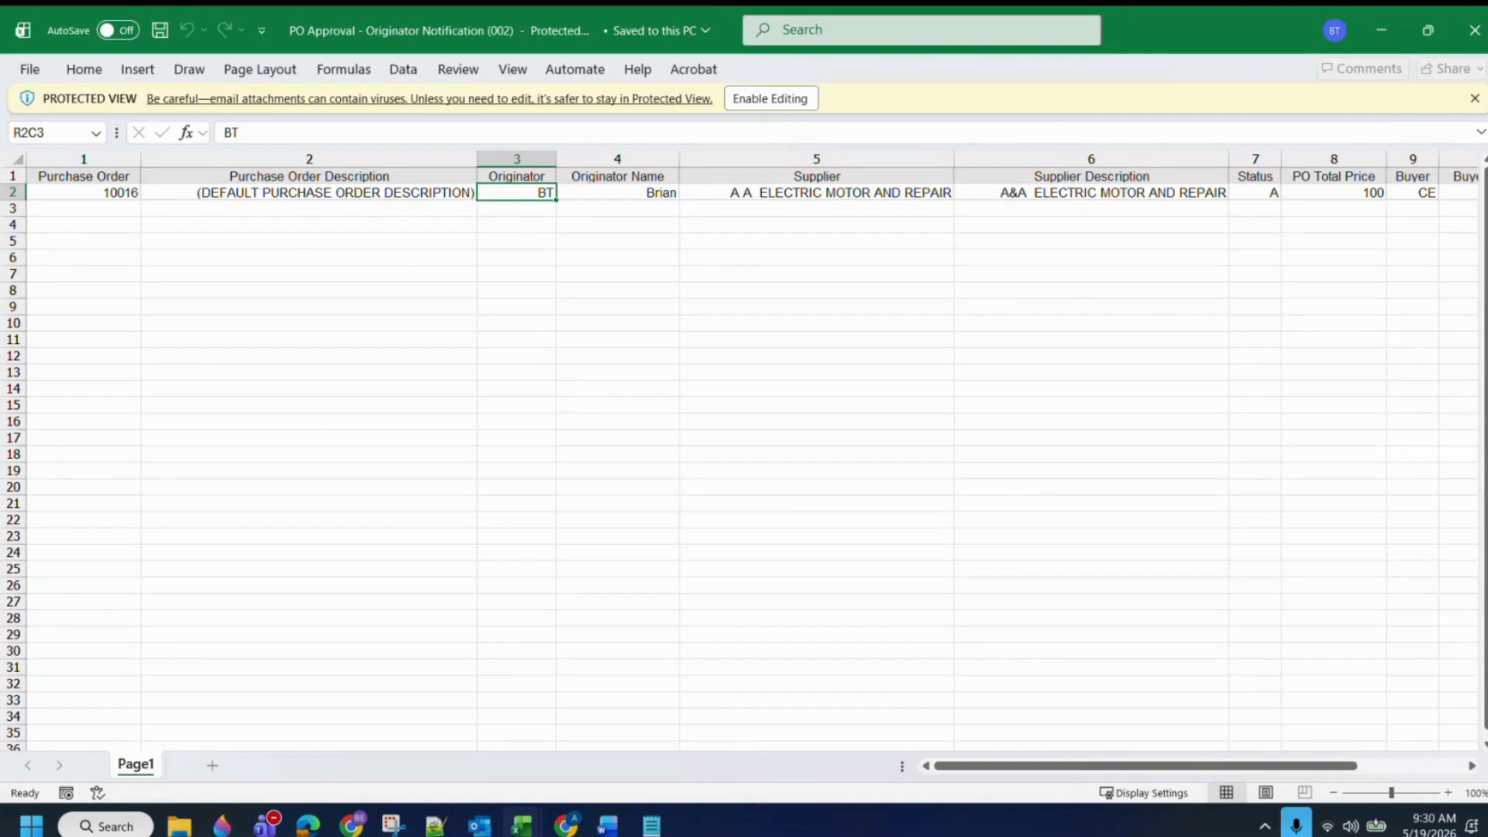
left_click(265, 826)
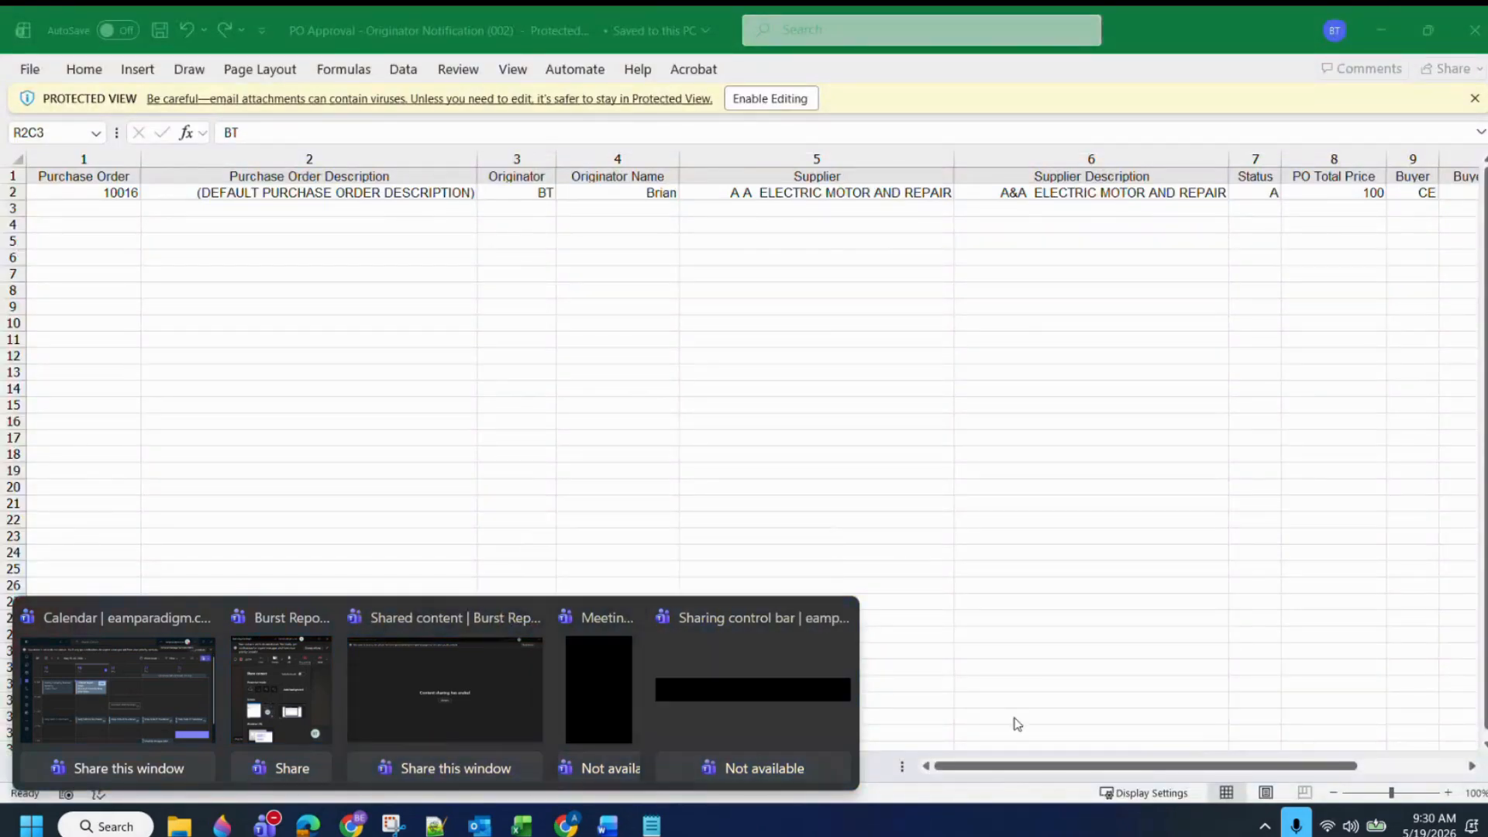
left_click(867, 597)
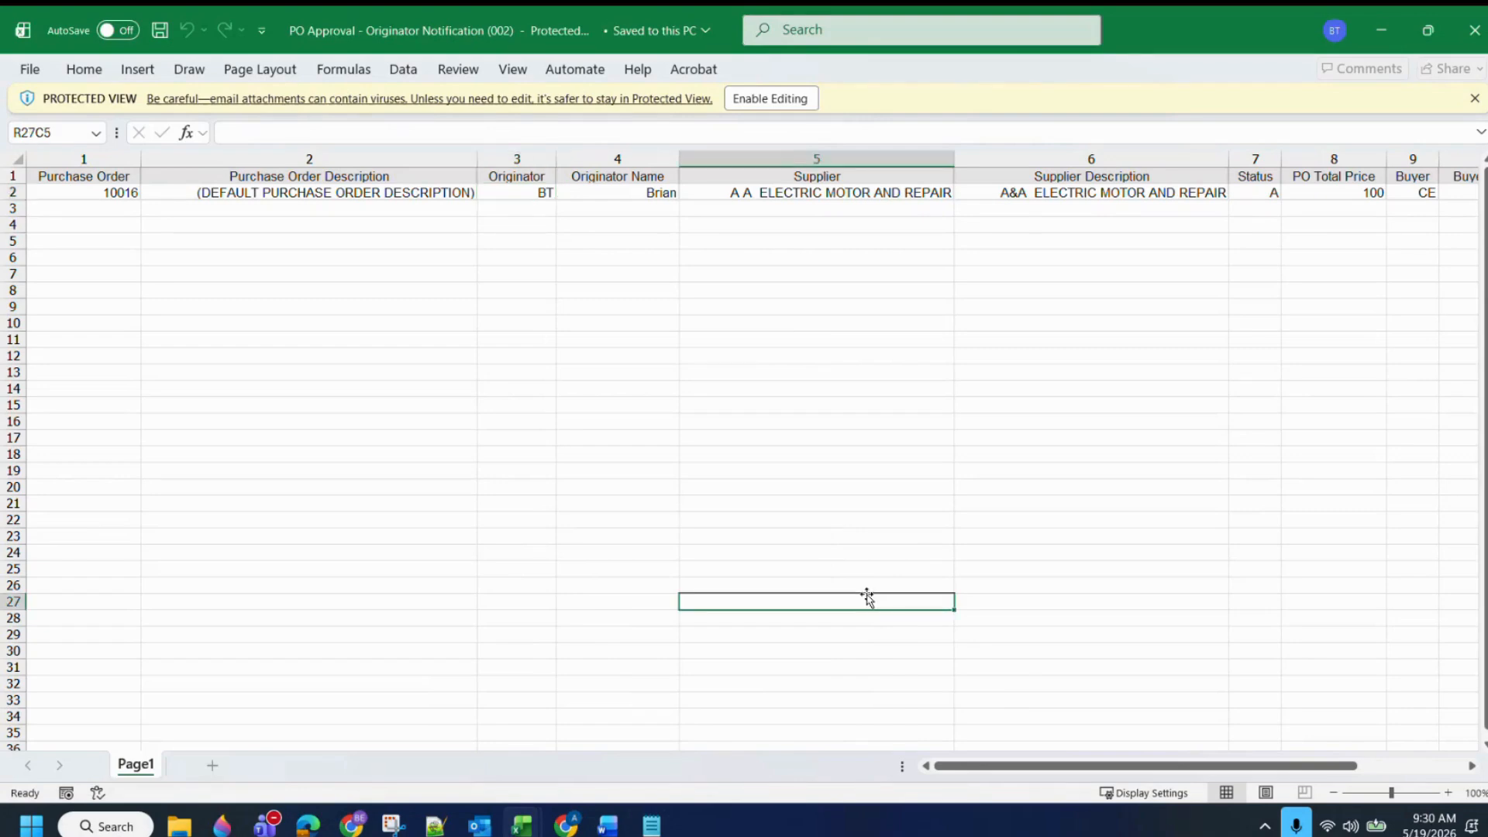